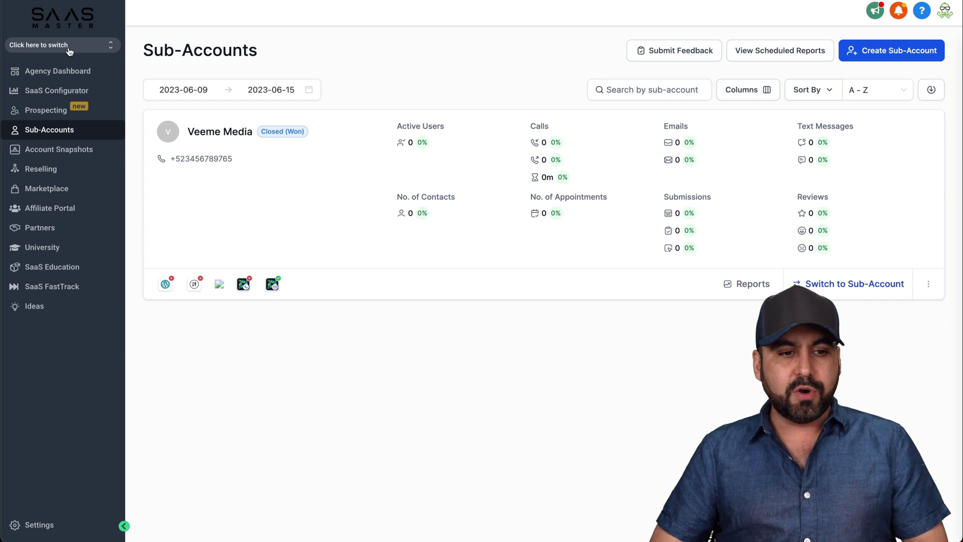
Switch into the Veeme Media sub-account and dismiss the billing address warning
{"action": "left_click", "coordinate": [38, 44]}
{"action": "left_click", "coordinate": [215, 162]}
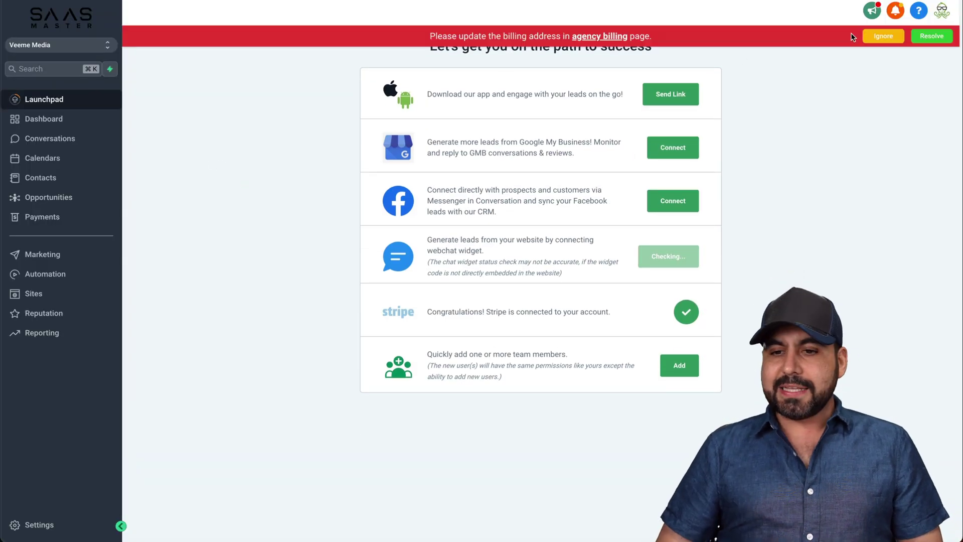
{"action": "left_click", "coordinate": [883, 35]}
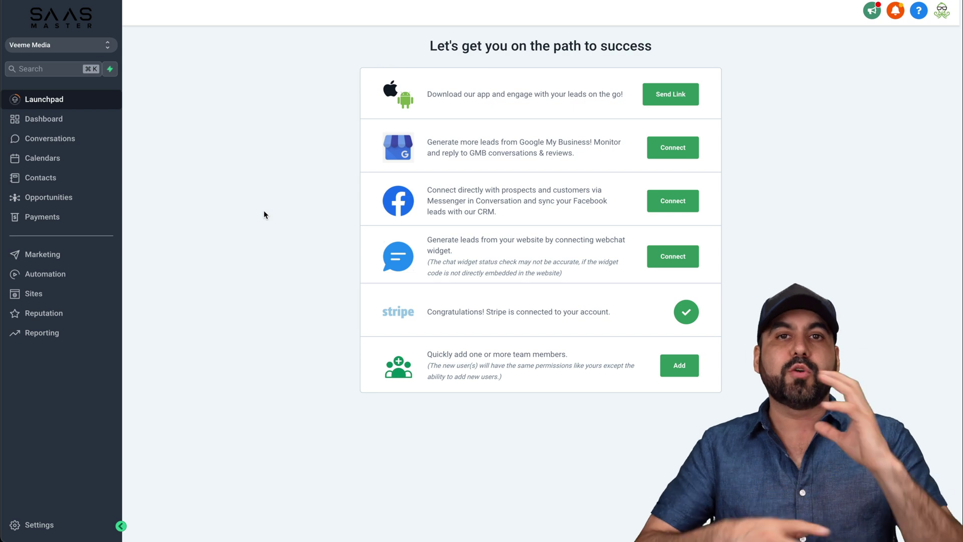
Check Payments > Integrations shows Stripe connected, then view the Products list
{"action": "left_click", "coordinate": [41, 218]}
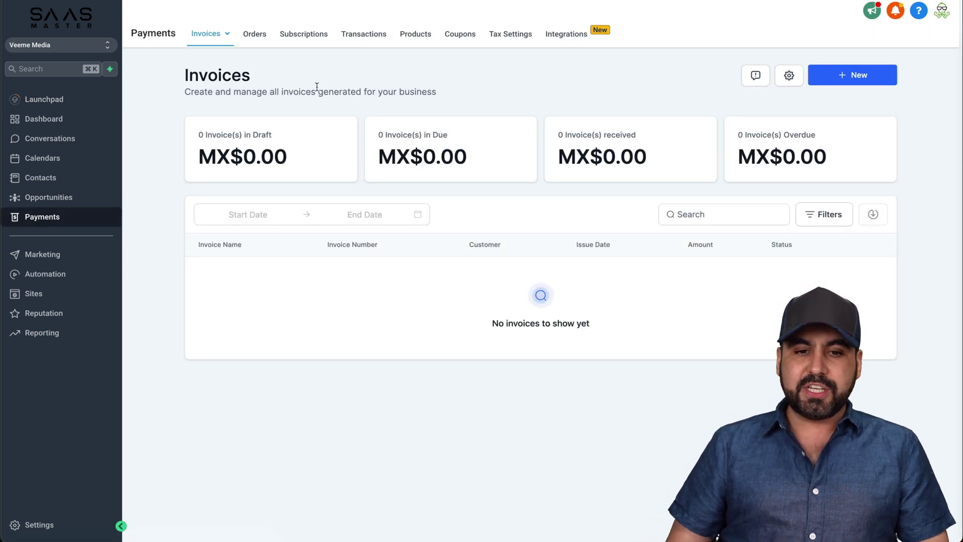
{"action": "left_click", "coordinate": [565, 34]}
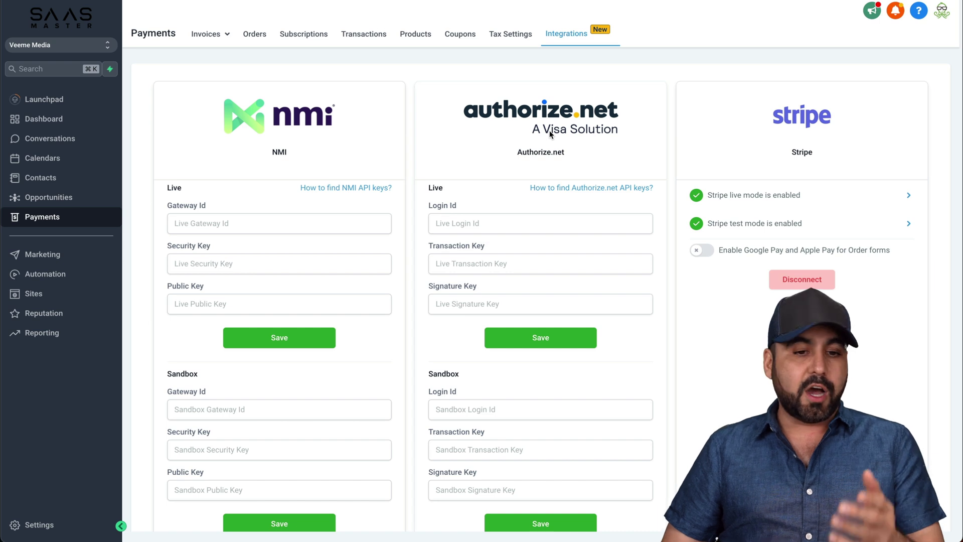
{"action": "scroll", "coordinate": [320, 144], "scroll_direction": "down", "scroll_amount": 4}
{"action": "scroll", "coordinate": [372, 224], "scroll_direction": "down", "scroll_amount": 2}
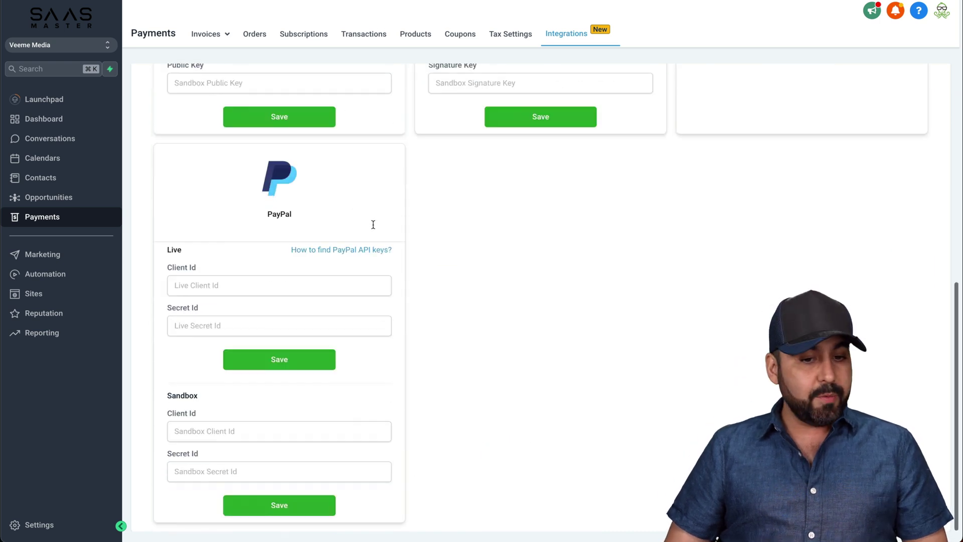
{"action": "scroll", "coordinate": [372, 224], "scroll_direction": "up", "scroll_amount": 1}
{"action": "scroll", "coordinate": [372, 225], "scroll_direction": "down", "scroll_amount": 1}
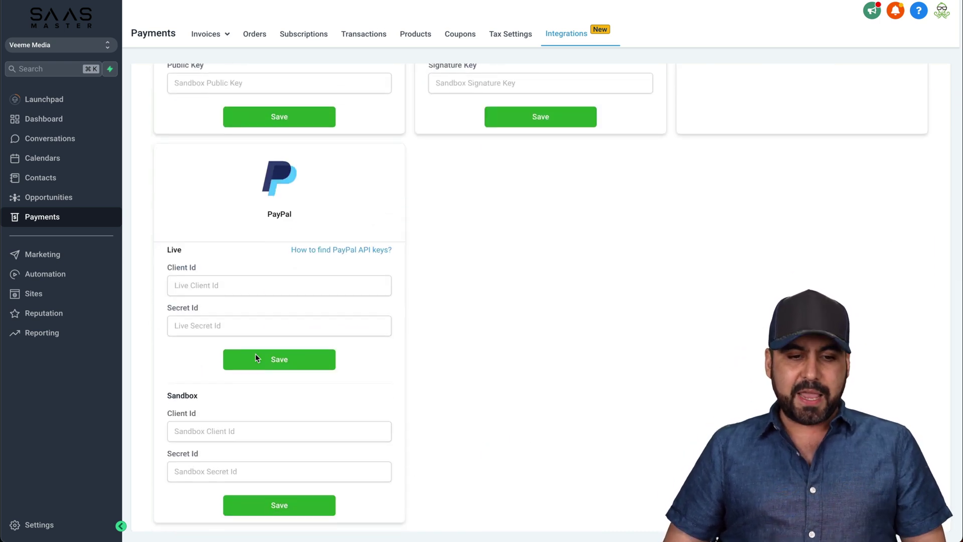
{"action": "scroll", "coordinate": [424, 288], "scroll_direction": "up", "scroll_amount": 8}
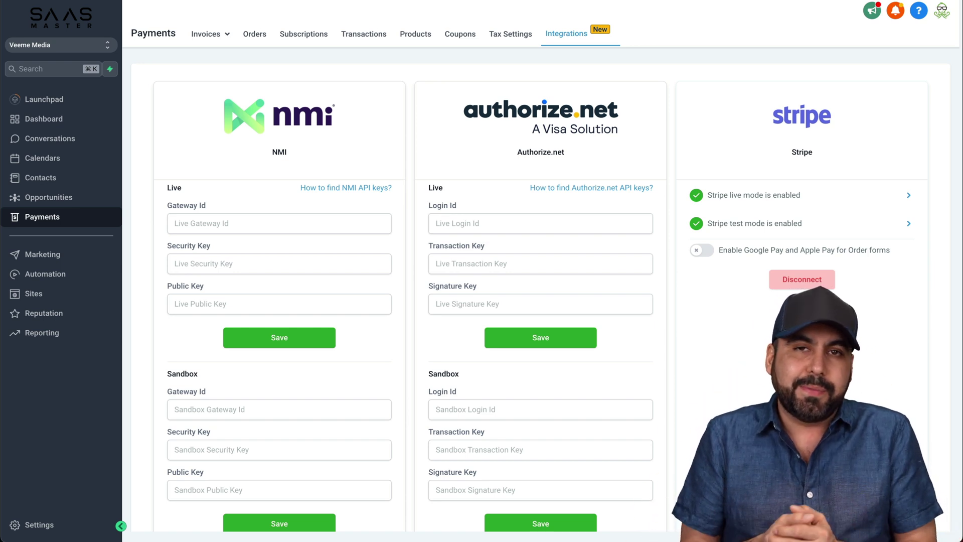
{"action": "scroll", "coordinate": [482, 300], "scroll_direction": "down", "scroll_amount": 5}
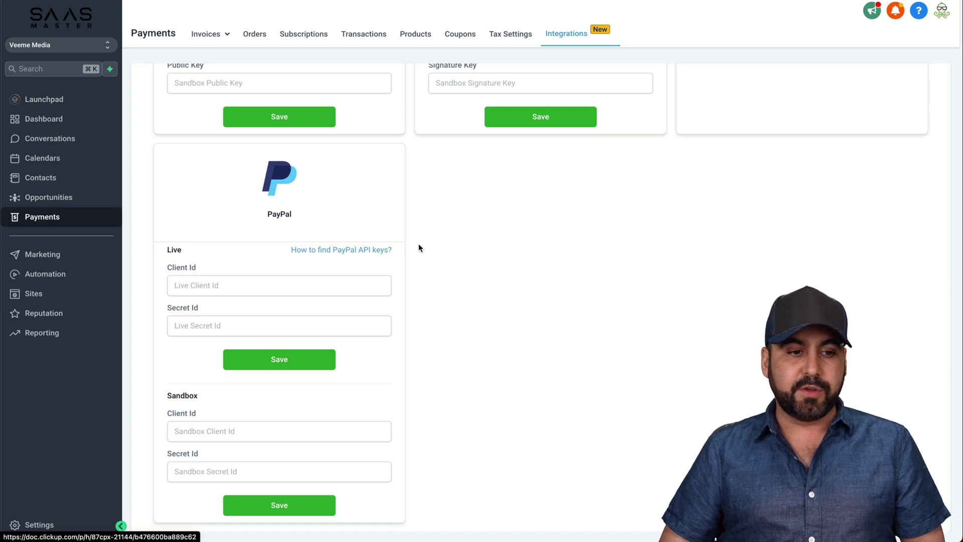
{"action": "scroll", "coordinate": [418, 243], "scroll_direction": "up", "scroll_amount": 6}
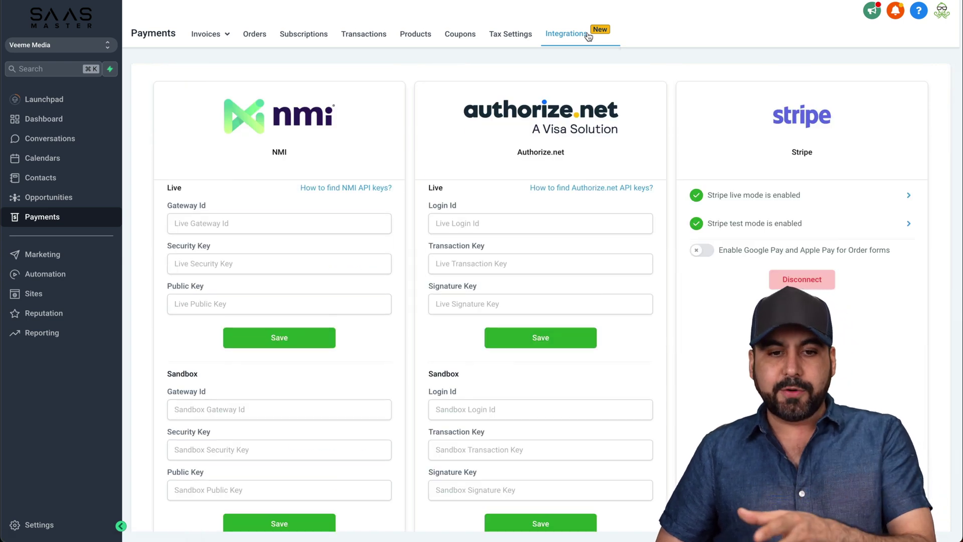
{"action": "left_click", "coordinate": [414, 34]}
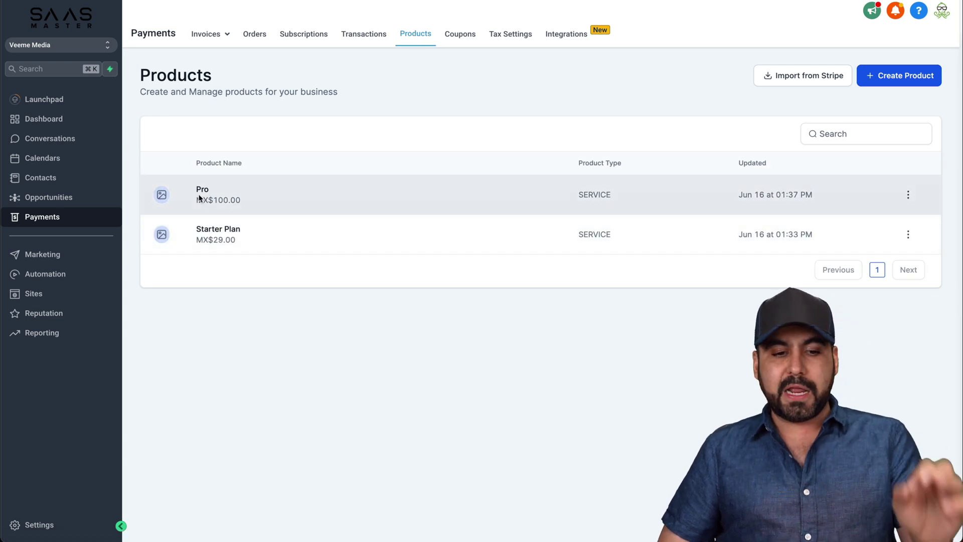
Create a new product named Enterprise Plan and paste the same text as its description
{"action": "left_click", "coordinate": [873, 78]}
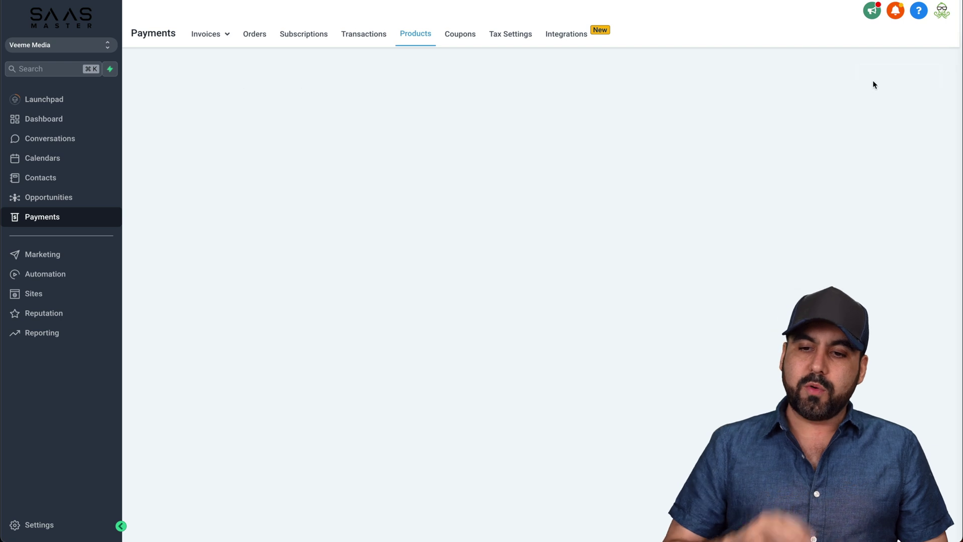
{"action": "left_click", "coordinate": [413, 184]}
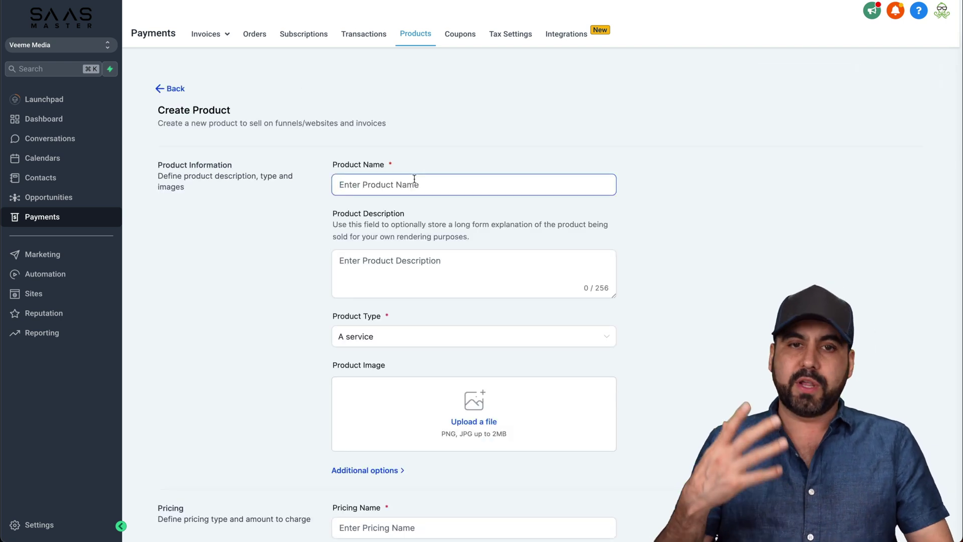
{"action": "type", "text": "Ent"}
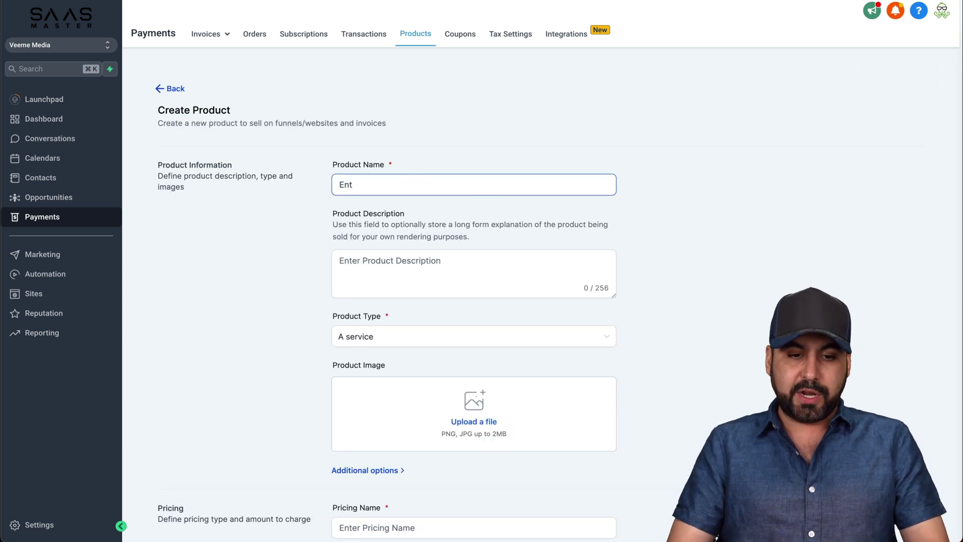
{"action": "type", "text": "erprise Plan"}
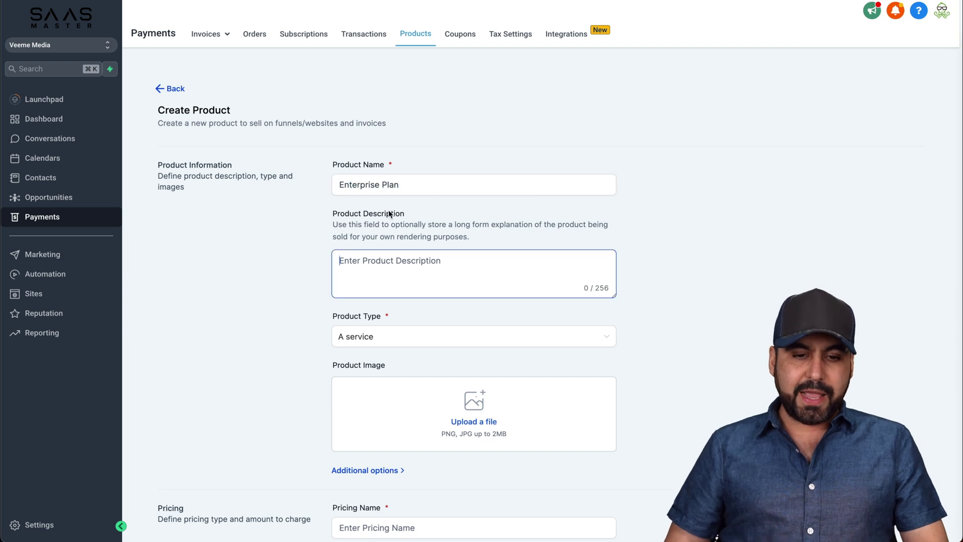
{"action": "double_click", "coordinate": [390, 185]}
{"action": "key", "text": "ctrl+a"}
{"action": "key", "text": "ctrl+c"}
{"action": "left_click", "coordinate": [385, 260]}
{"action": "key", "text": "ctrl+v"}
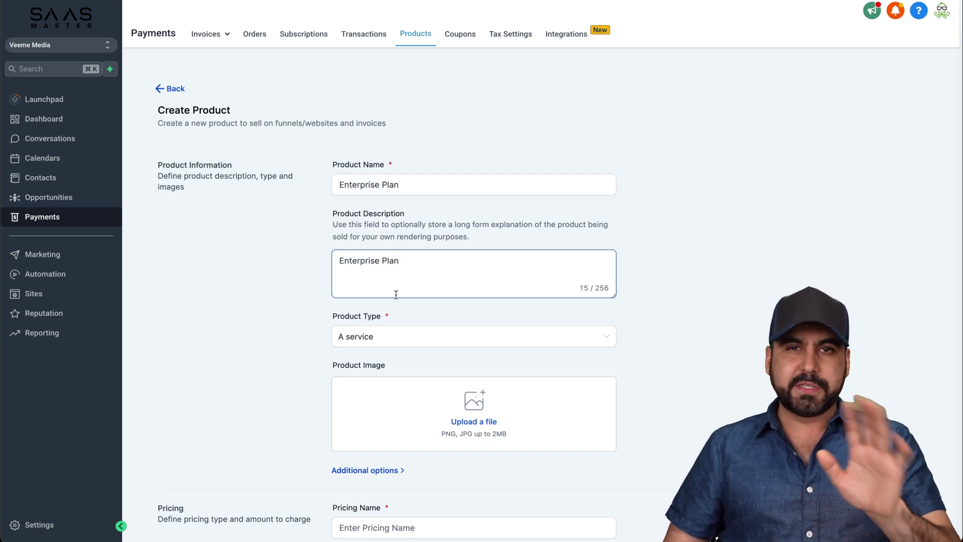
Keep Product Type as A service and reveal the additional product options
{"action": "left_click", "coordinate": [373, 336]}
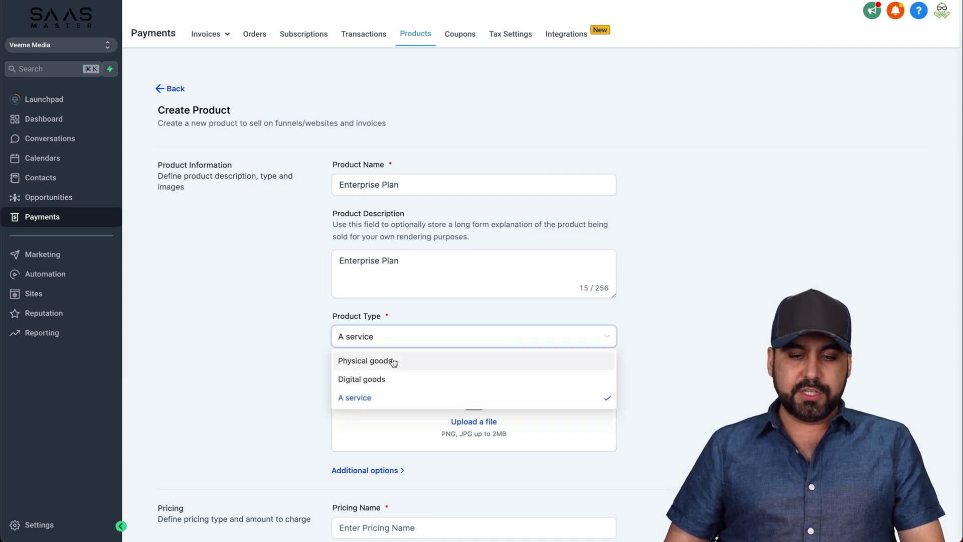
{"action": "left_click", "coordinate": [376, 397]}
{"action": "scroll", "coordinate": [378, 383], "scroll_direction": "down", "scroll_amount": 4}
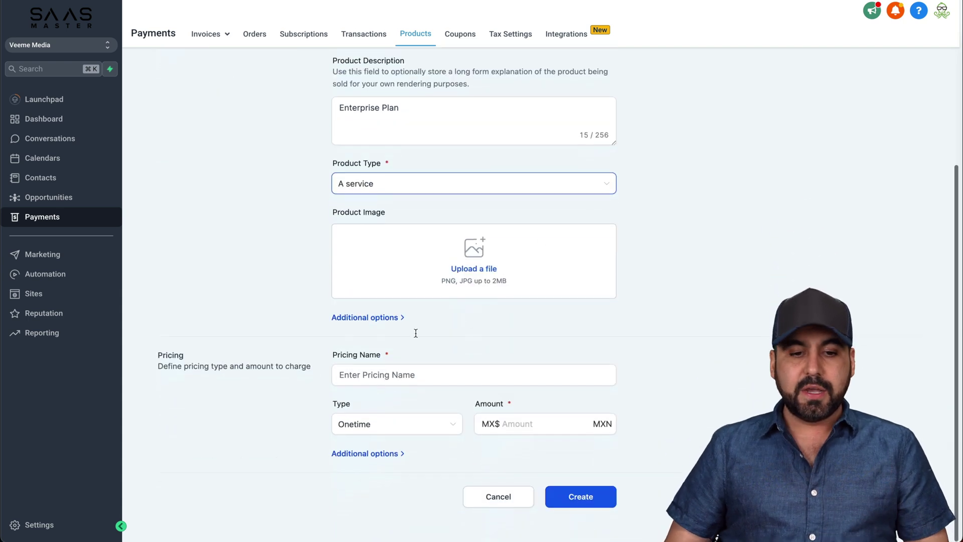
{"action": "left_click", "coordinate": [364, 317]}
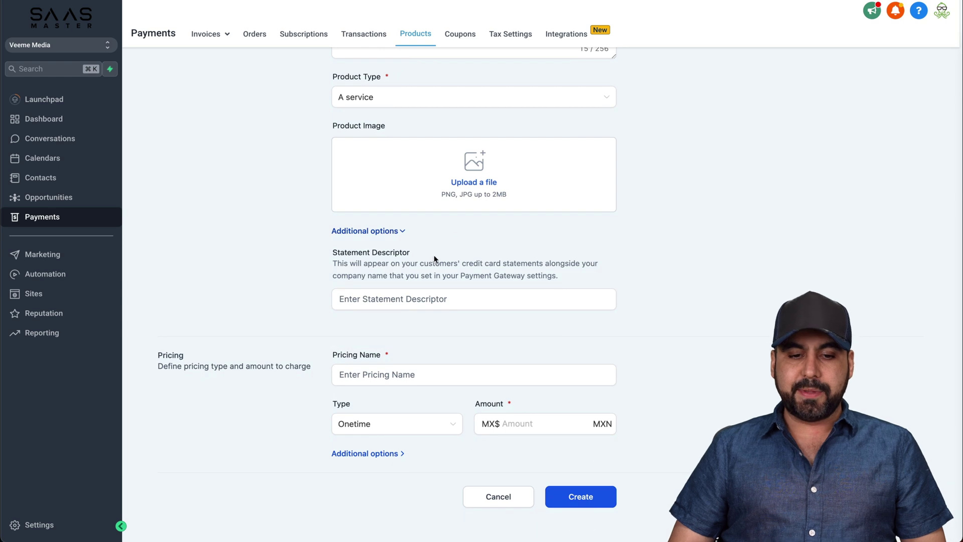
Add a recurring price of MX$199 for the Enterprise Plan with its pricing name
{"action": "left_click", "coordinate": [361, 374]}
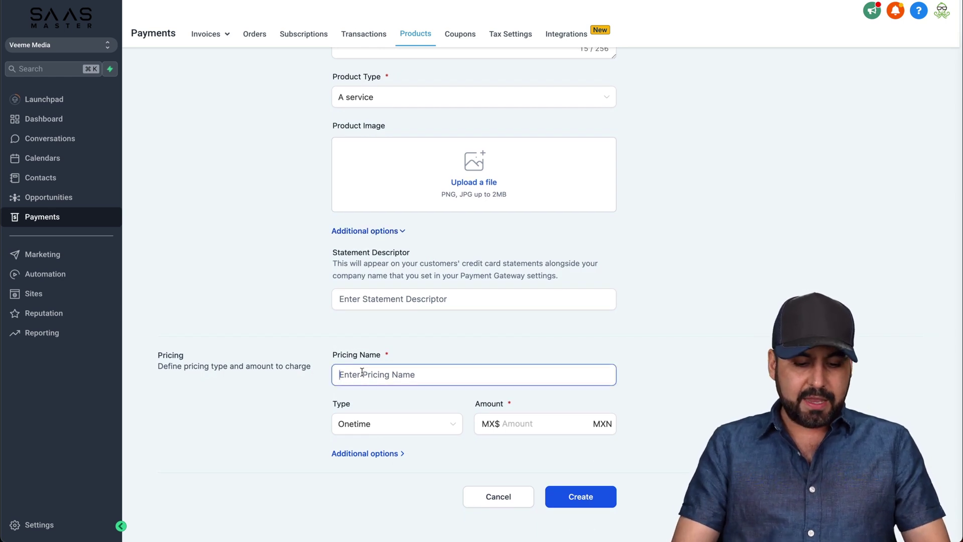
{"action": "type", "text": "199"}
{"action": "left_click", "coordinate": [308, 411]}
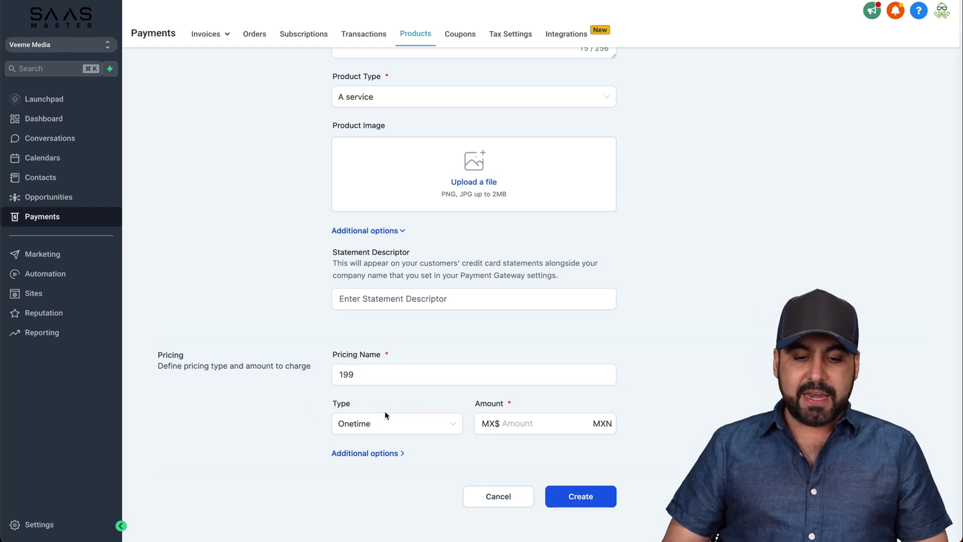
{"action": "left_click", "coordinate": [398, 423]}
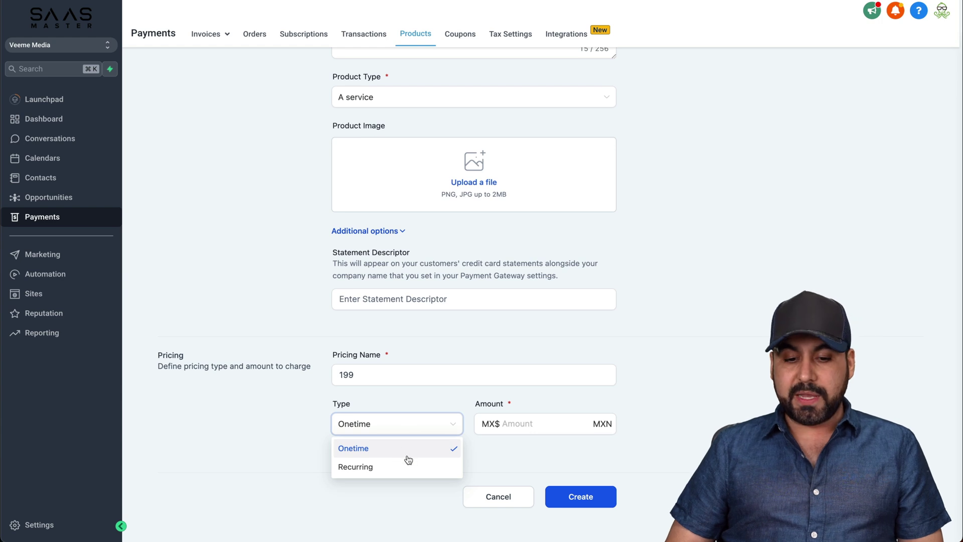
{"action": "left_click", "coordinate": [407, 465]}
{"action": "scroll", "coordinate": [536, 421], "scroll_direction": "down", "scroll_amount": 1}
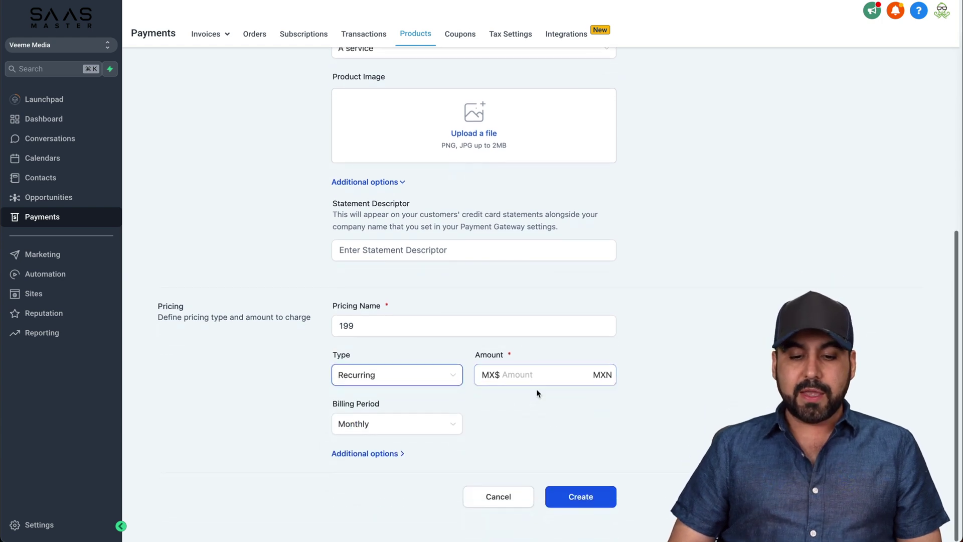
{"action": "left_click", "coordinate": [538, 374]}
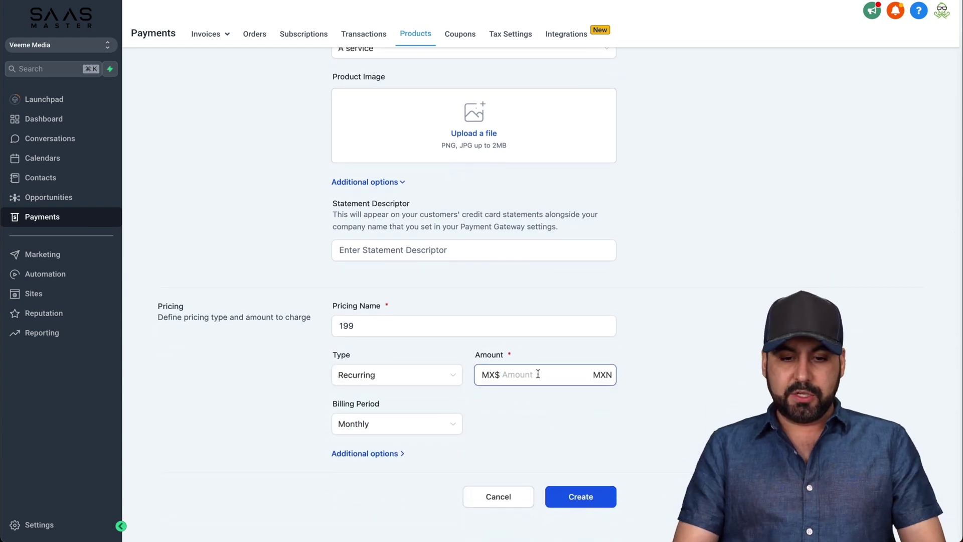
{"action": "scroll", "coordinate": [538, 373], "scroll_direction": "up", "scroll_amount": 3}
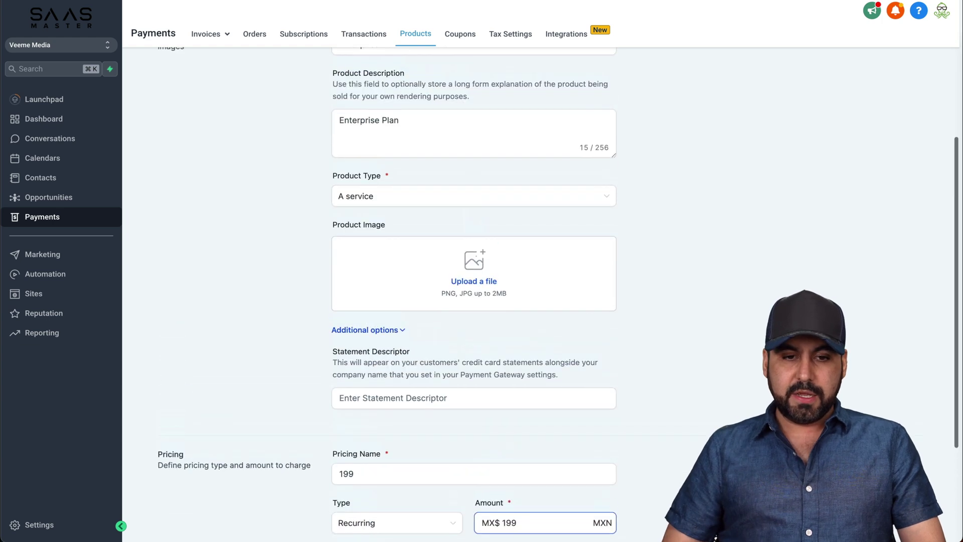
{"action": "scroll", "coordinate": [537, 374], "scroll_direction": "up", "scroll_amount": 2}
{"action": "scroll", "coordinate": [537, 382], "scroll_direction": "down", "scroll_amount": 1}
{"action": "scroll", "coordinate": [538, 381], "scroll_direction": "down", "scroll_amount": 2}
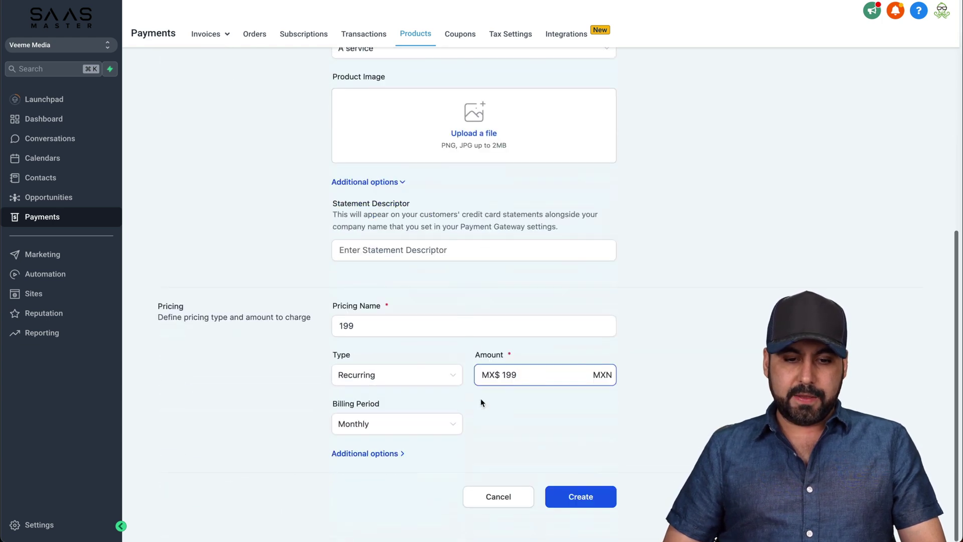
{"action": "double_click", "coordinate": [347, 326]}
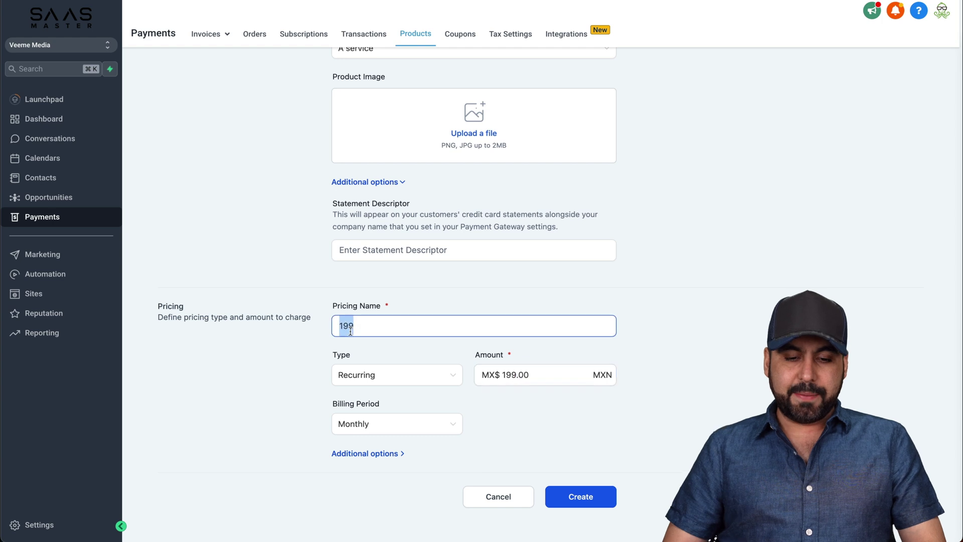
{"action": "type", "text": "enterprise"}
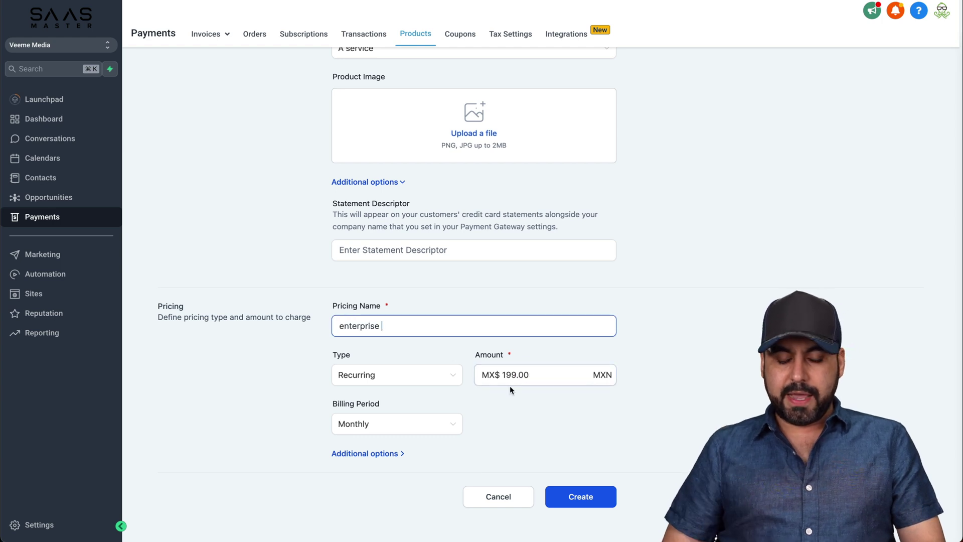
Keep Monthly billing, leave the price description empty and set a 7-day trial period
{"action": "left_click", "coordinate": [410, 420]}
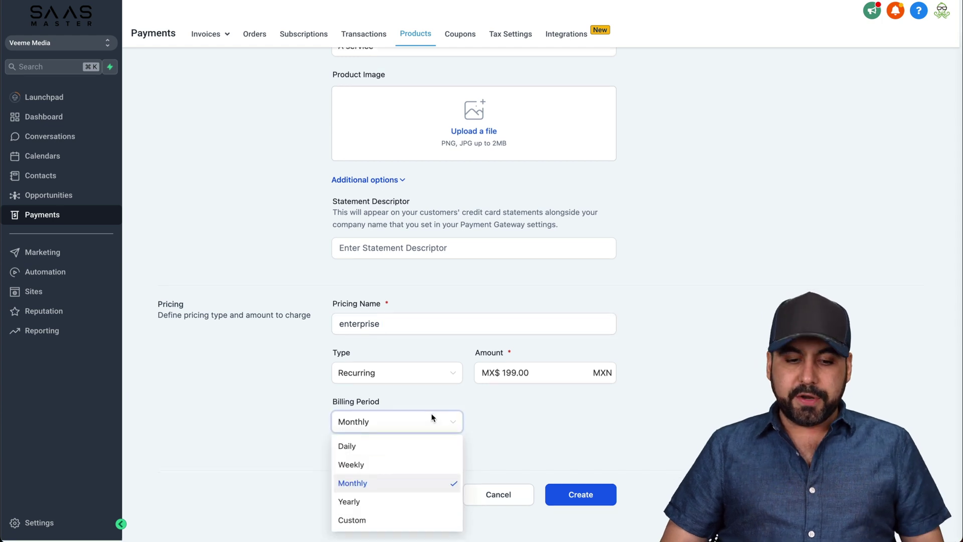
{"action": "left_click", "coordinate": [407, 489]}
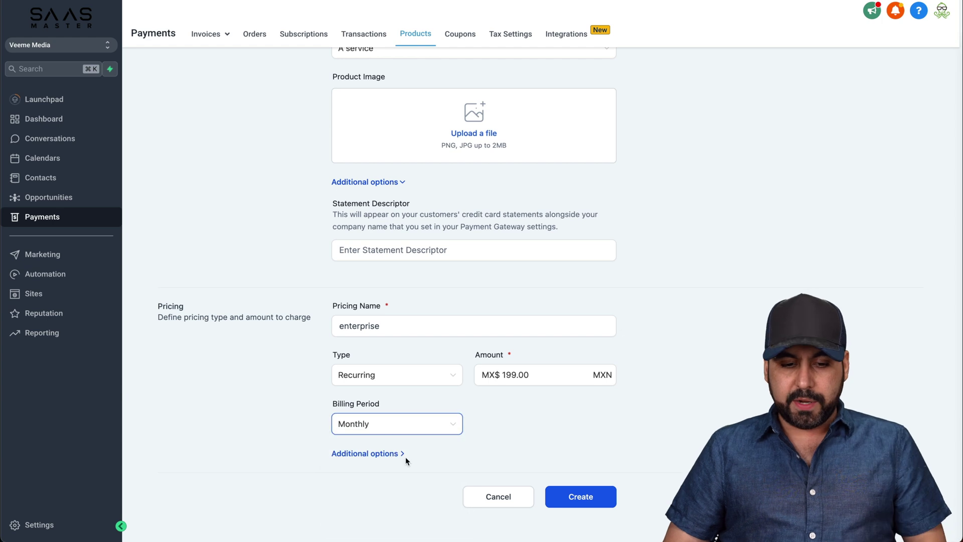
{"action": "left_click", "coordinate": [364, 453]}
{"action": "scroll", "coordinate": [450, 436], "scroll_direction": "down", "scroll_amount": 3}
{"action": "left_click", "coordinate": [451, 271]}
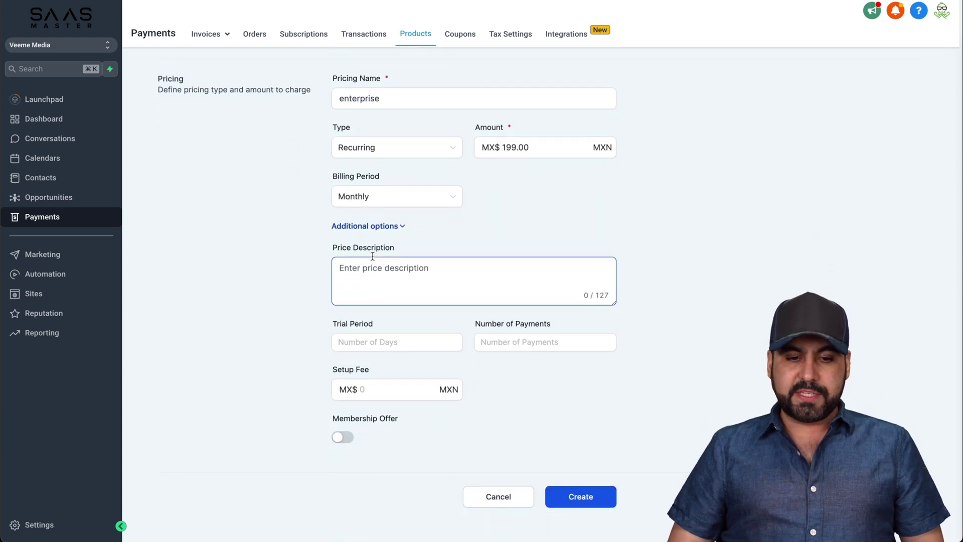
{"action": "left_click", "coordinate": [329, 248]}
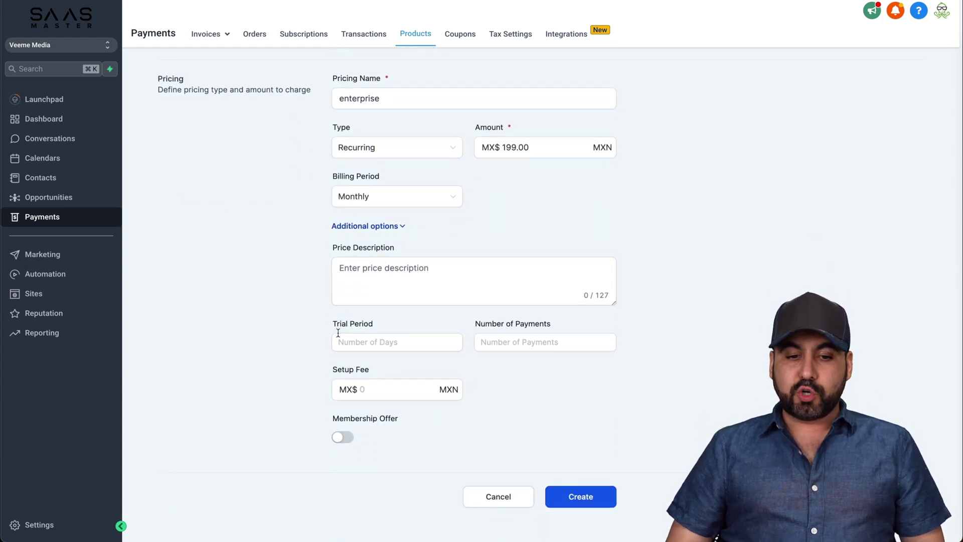
{"action": "left_click", "coordinate": [367, 343]}
{"action": "type", "text": "7"}
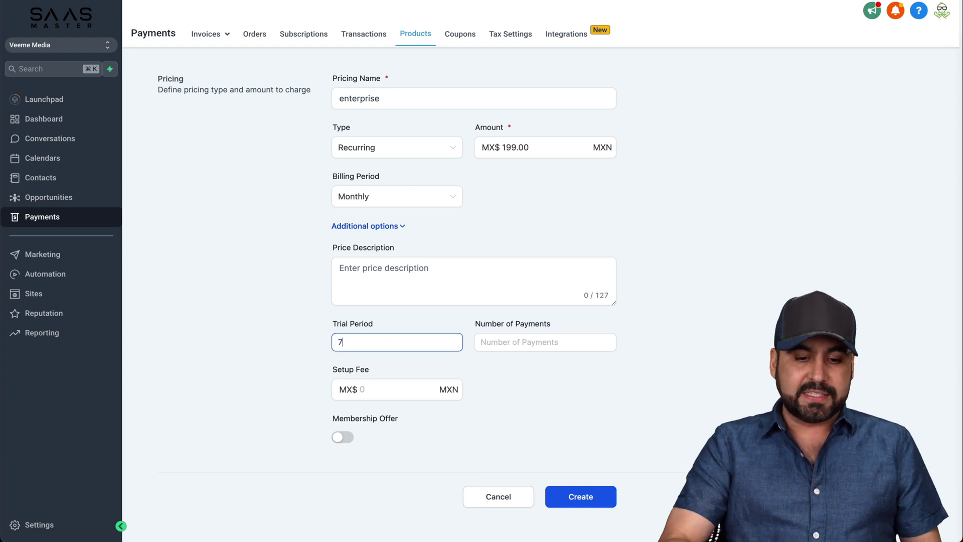
{"action": "left_click", "coordinate": [518, 342]}
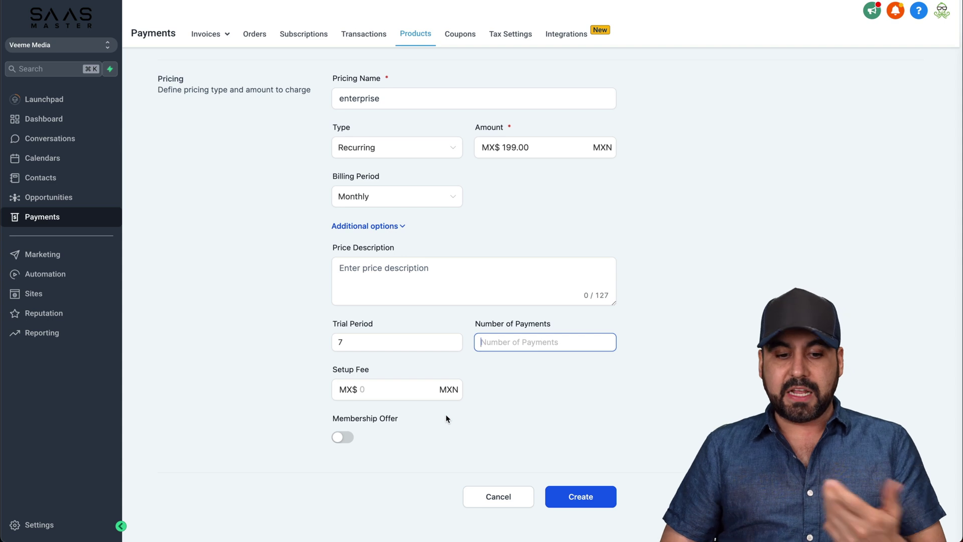
Save the Enterprise Plan product and go to the Sites funnels area
{"action": "left_click", "coordinate": [581, 496]}
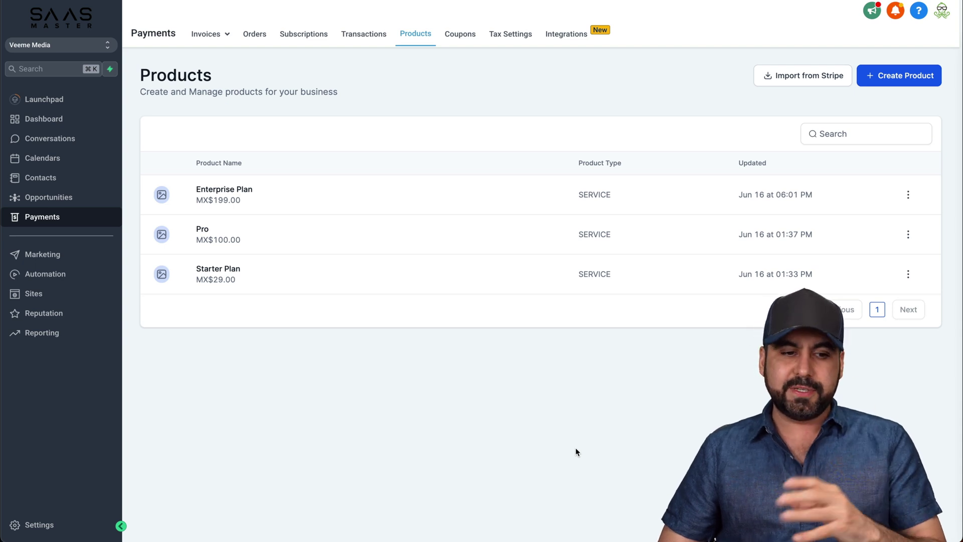
{"action": "left_click", "coordinate": [82, 292]}
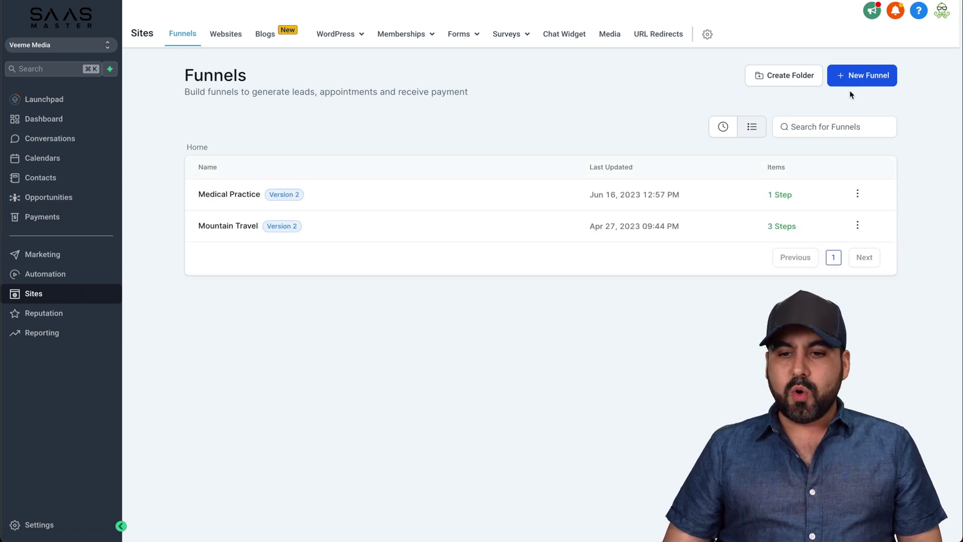
Start a new funnel from templates, search 'automation' and select the Automation Plans template
{"action": "left_click", "coordinate": [863, 78]}
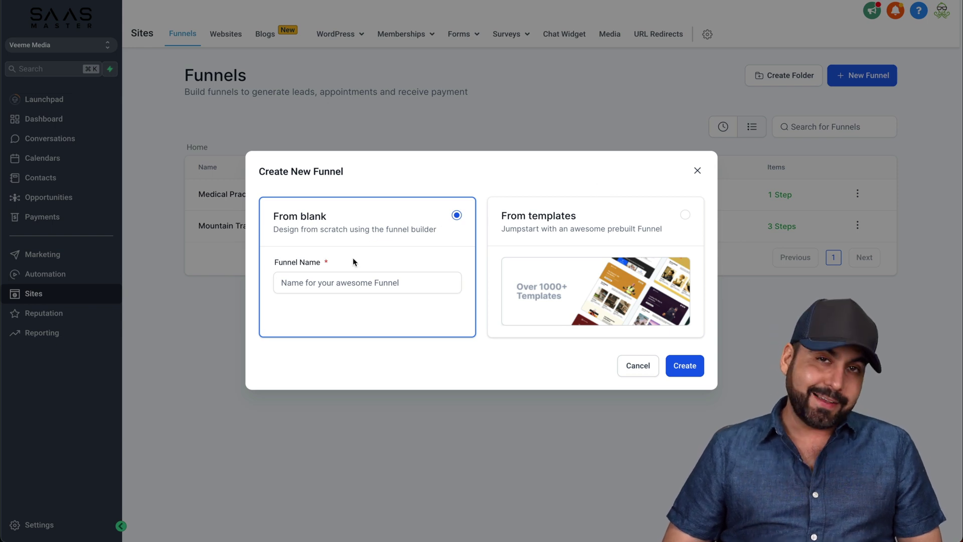
{"action": "left_click", "coordinate": [557, 232]}
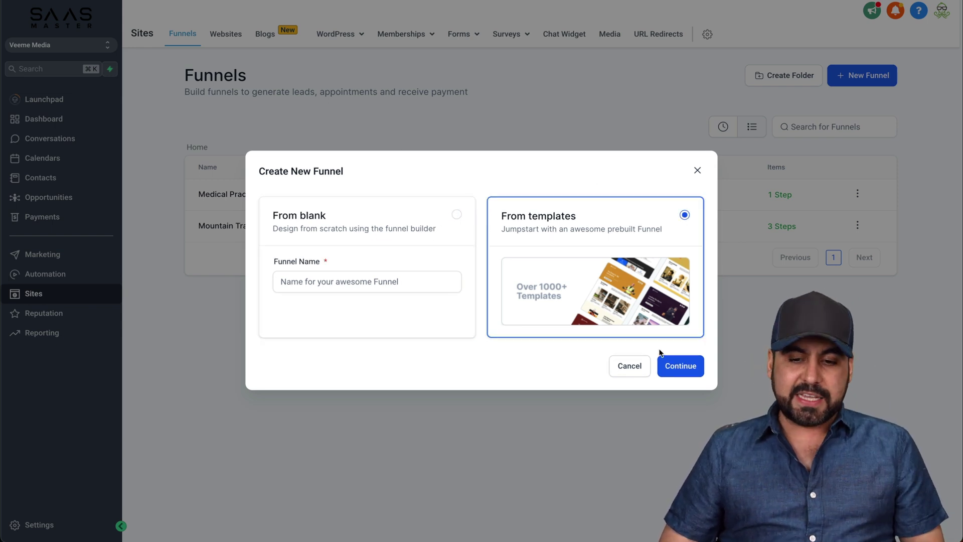
{"action": "left_click", "coordinate": [676, 367]}
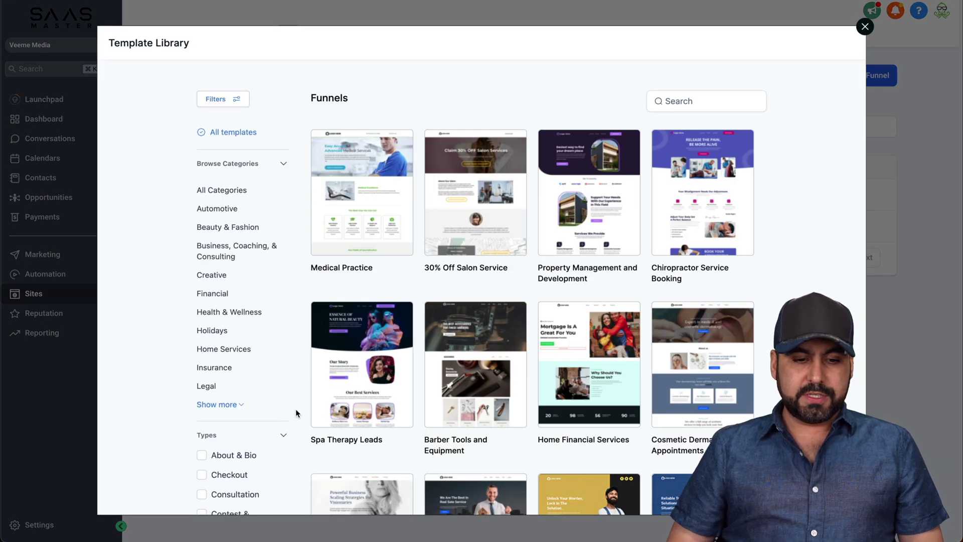
{"action": "scroll", "coordinate": [302, 410], "scroll_direction": "down", "scroll_amount": 3}
{"action": "scroll", "coordinate": [303, 409], "scroll_direction": "up", "scroll_amount": 3}
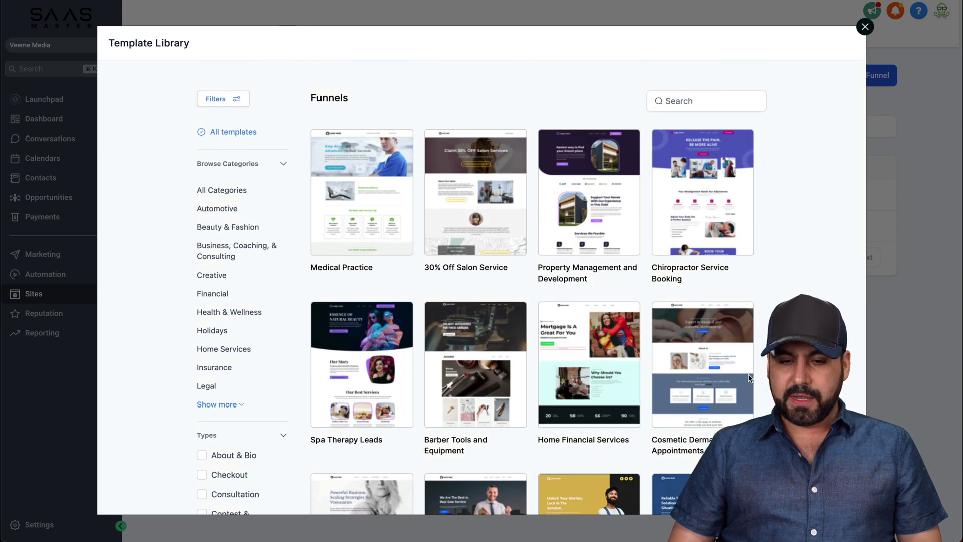
{"action": "left_click", "coordinate": [707, 101]}
{"action": "type", "text": "saas"}
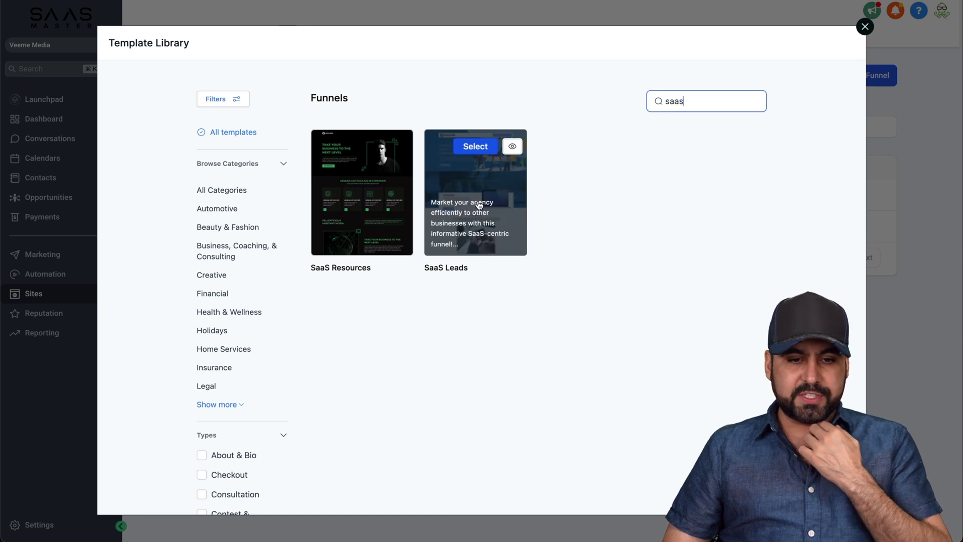
{"action": "left_click", "coordinate": [707, 101]}
{"action": "key", "text": "ctrl+a"}
{"action": "type", "text": "au"}
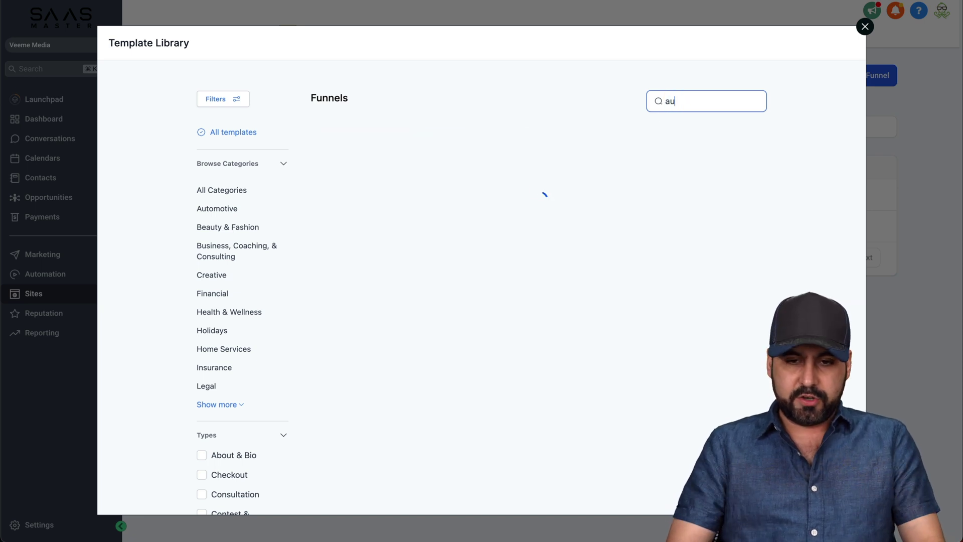
{"action": "type", "text": "tomation"}
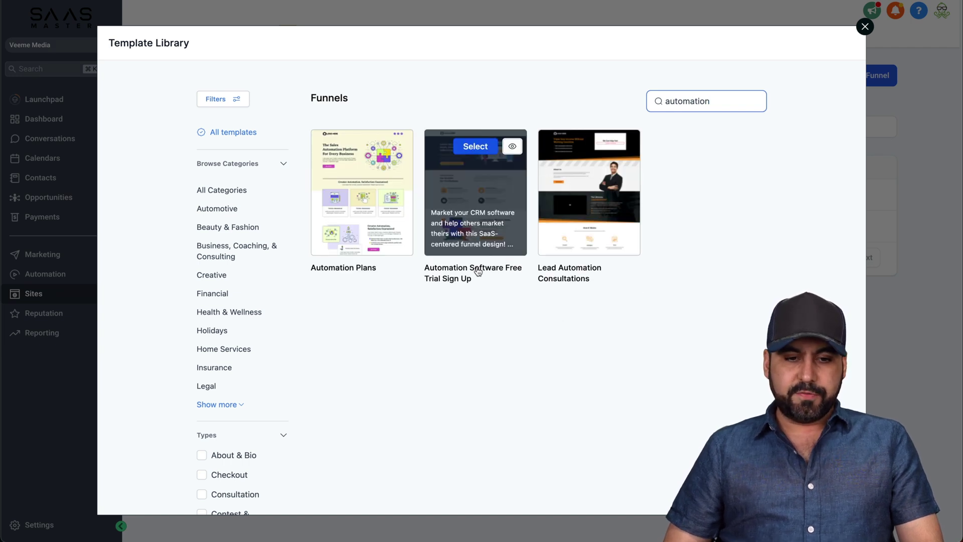
{"action": "mouse_move", "coordinate": [361, 192]}
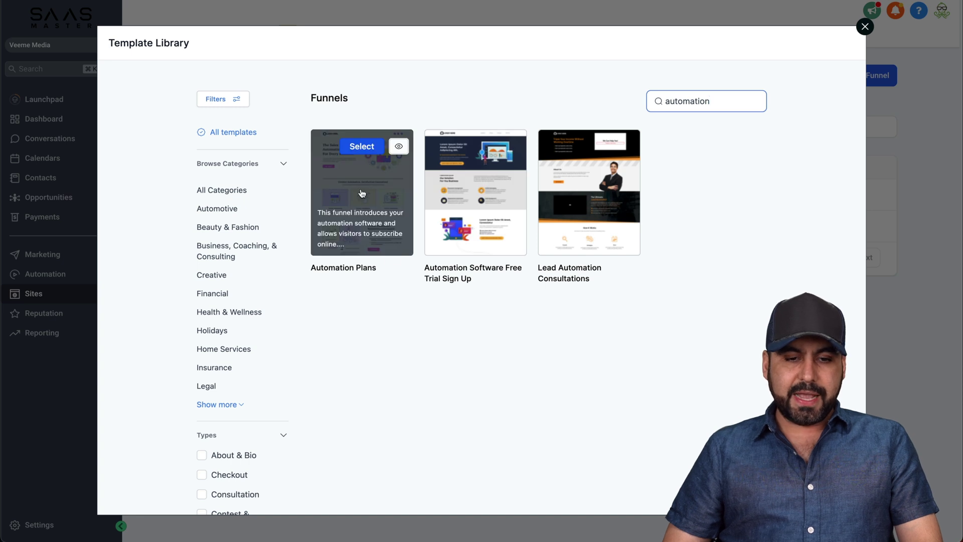
{"action": "left_click", "coordinate": [361, 193]}
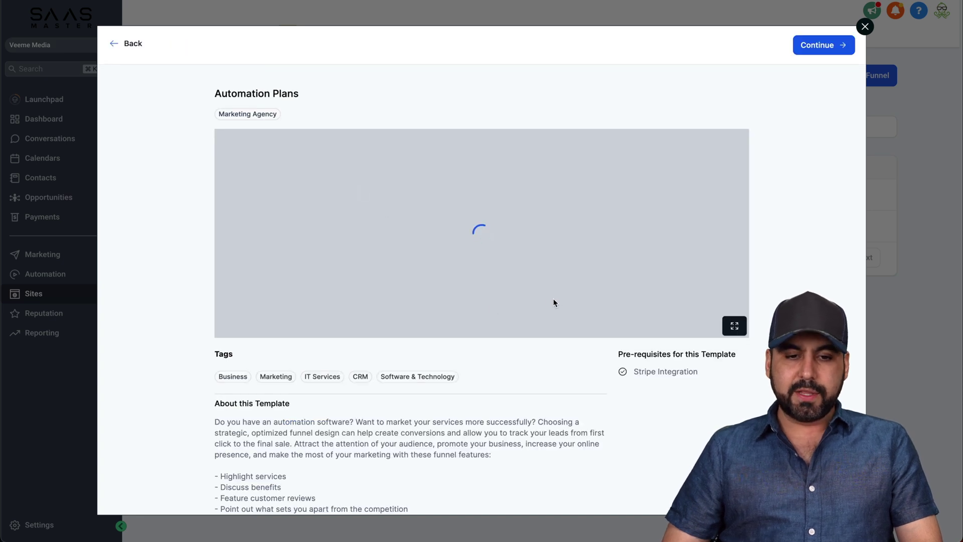
{"action": "scroll", "coordinate": [553, 299], "scroll_direction": "down", "scroll_amount": 8}
{"action": "scroll", "coordinate": [553, 302], "scroll_direction": "down", "scroll_amount": 5}
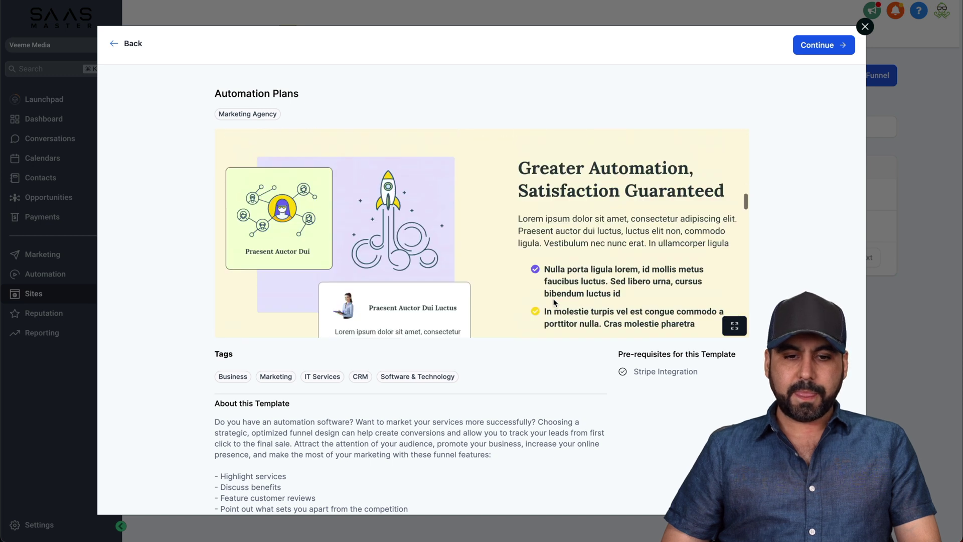
{"action": "scroll", "coordinate": [554, 303], "scroll_direction": "down", "scroll_amount": 5}
{"action": "scroll", "coordinate": [554, 302], "scroll_direction": "down", "scroll_amount": 5}
{"action": "scroll", "coordinate": [554, 303], "scroll_direction": "down", "scroll_amount": 5}
{"action": "scroll", "coordinate": [554, 303], "scroll_direction": "down", "scroll_amount": 4}
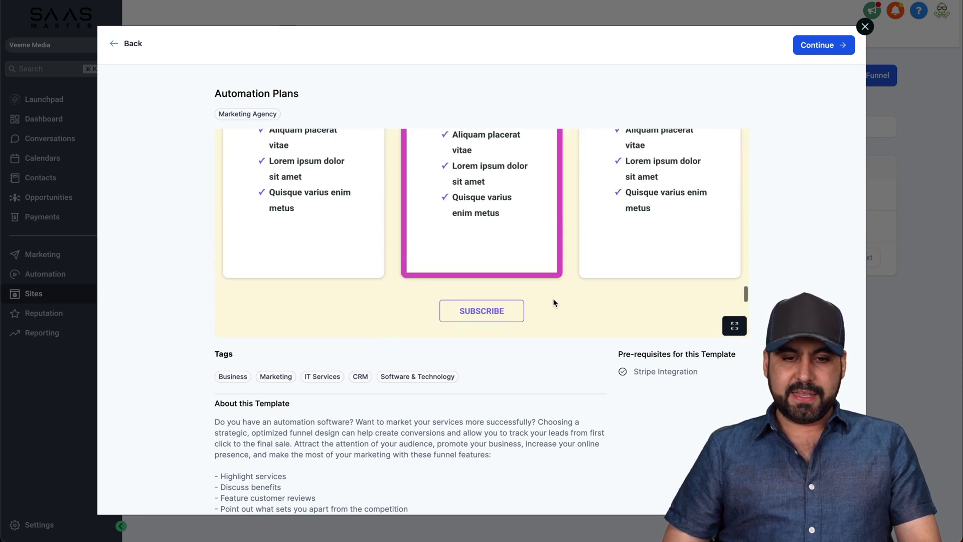
{"action": "scroll", "coordinate": [554, 303], "scroll_direction": "down", "scroll_amount": 4}
{"action": "scroll", "coordinate": [553, 303], "scroll_direction": "down", "scroll_amount": 4}
{"action": "scroll", "coordinate": [554, 303], "scroll_direction": "up", "scroll_amount": 10}
{"action": "scroll", "coordinate": [554, 303], "scroll_direction": "down", "scroll_amount": 5}
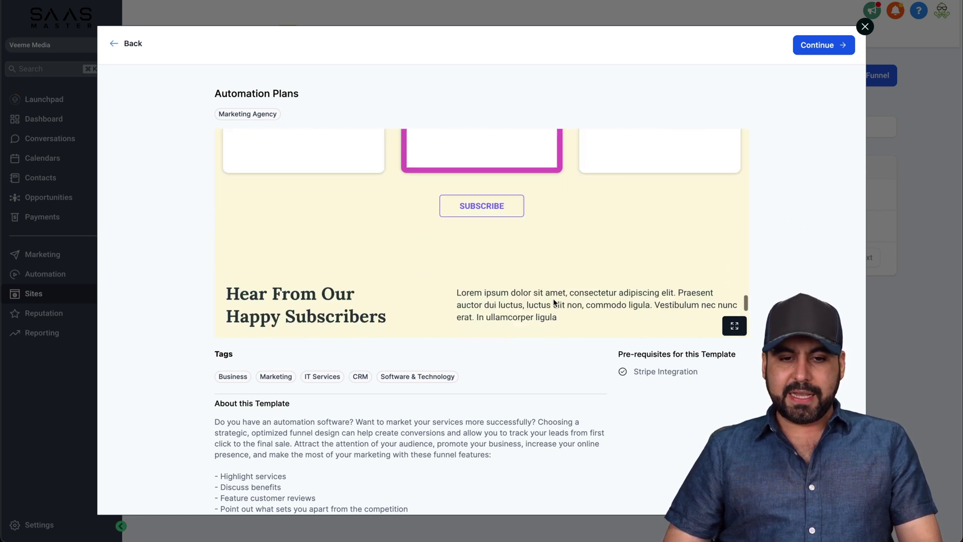
{"action": "scroll", "coordinate": [555, 302], "scroll_direction": "down", "scroll_amount": 4}
{"action": "scroll", "coordinate": [554, 302], "scroll_direction": "up", "scroll_amount": 10}
Get the Automation Plans template, agreeing to the usage terms
{"action": "left_click", "coordinate": [833, 51]}
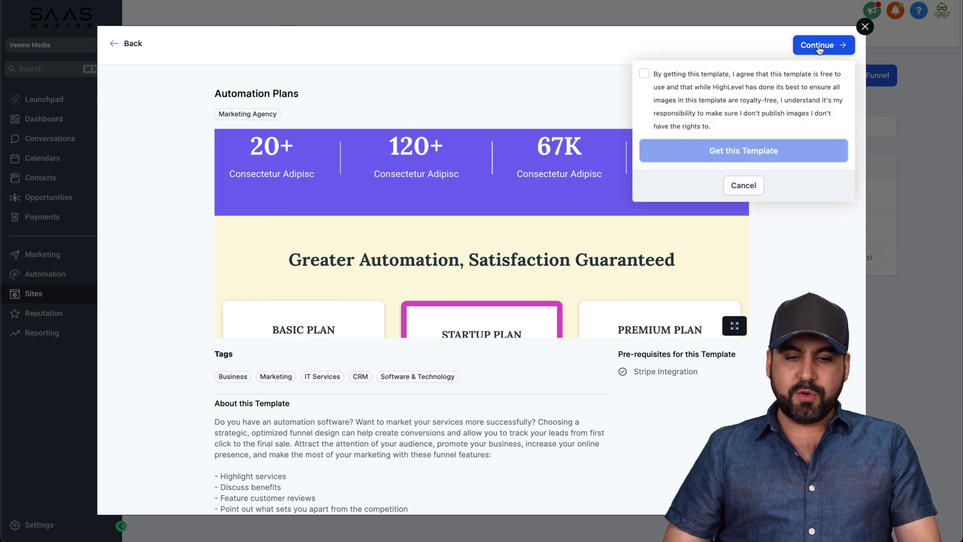
{"action": "left_click", "coordinate": [645, 74]}
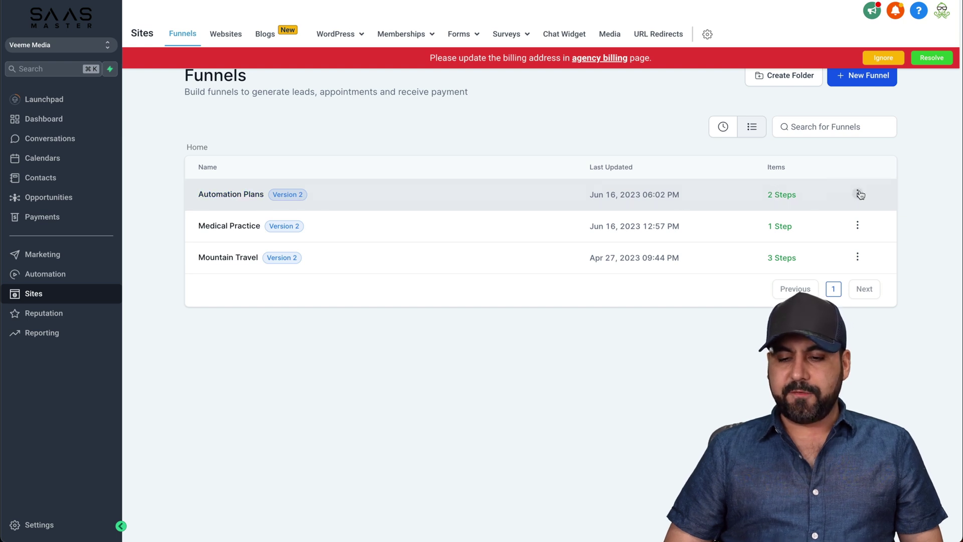
Edit the Automation Plans funnel, look at the Add New Step form and close it without adding
{"action": "left_click", "coordinate": [858, 194]}
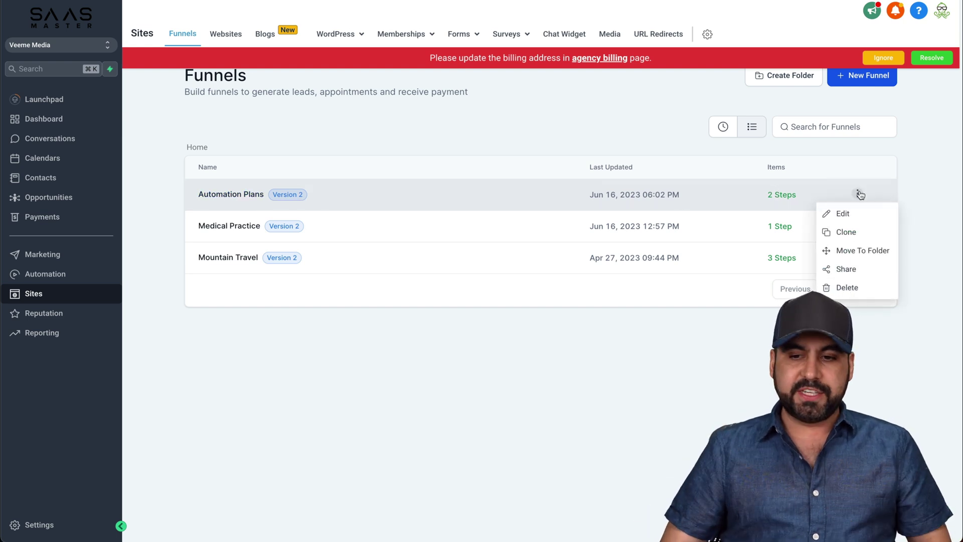
{"action": "left_click", "coordinate": [850, 214]}
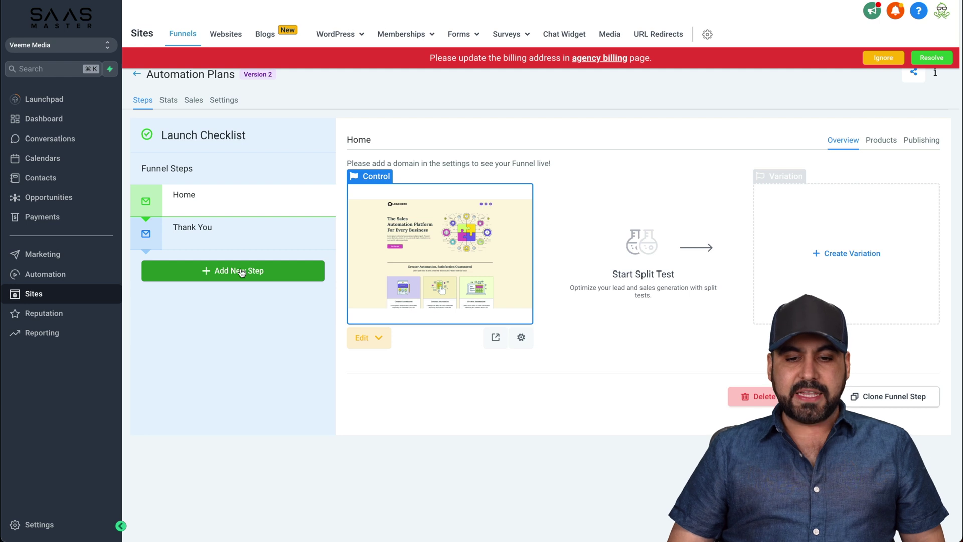
{"action": "left_click", "coordinate": [204, 271]}
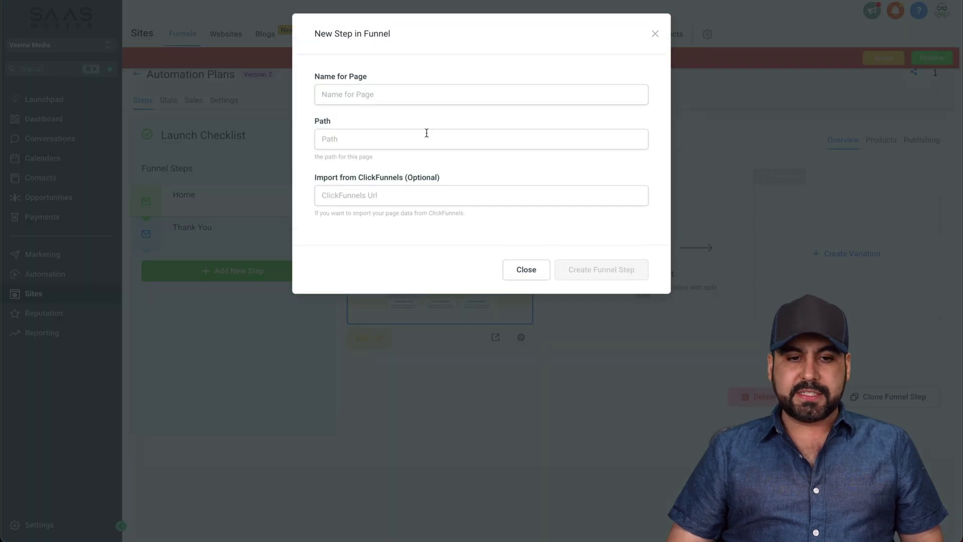
{"action": "left_click", "coordinate": [379, 192]}
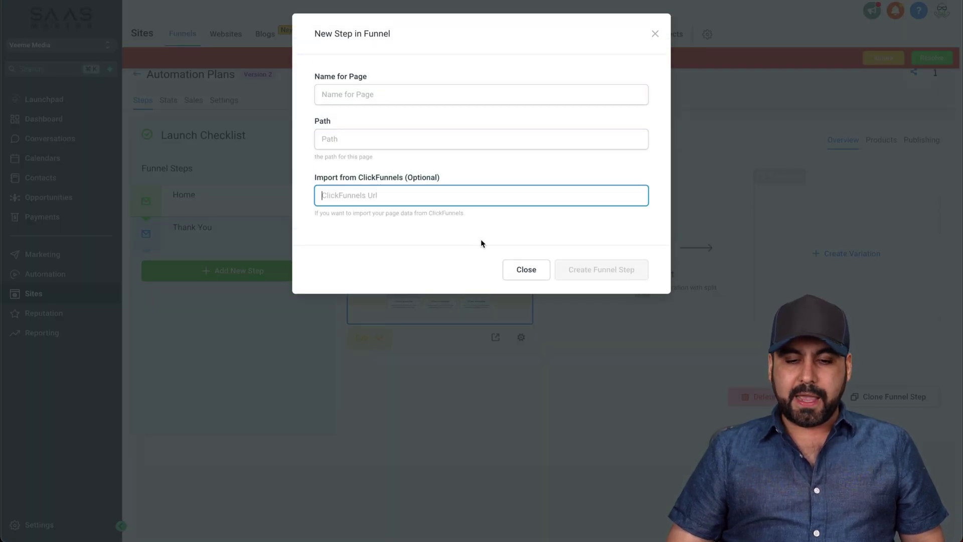
{"action": "left_click", "coordinate": [525, 270]}
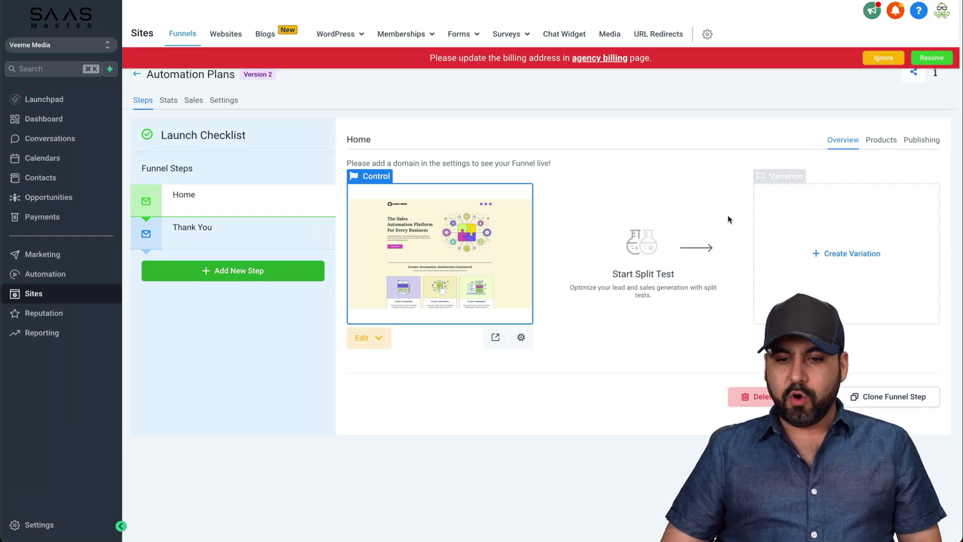
Attach the Starter Plan product with its starter price to the Home step
{"action": "left_click", "coordinate": [880, 139]}
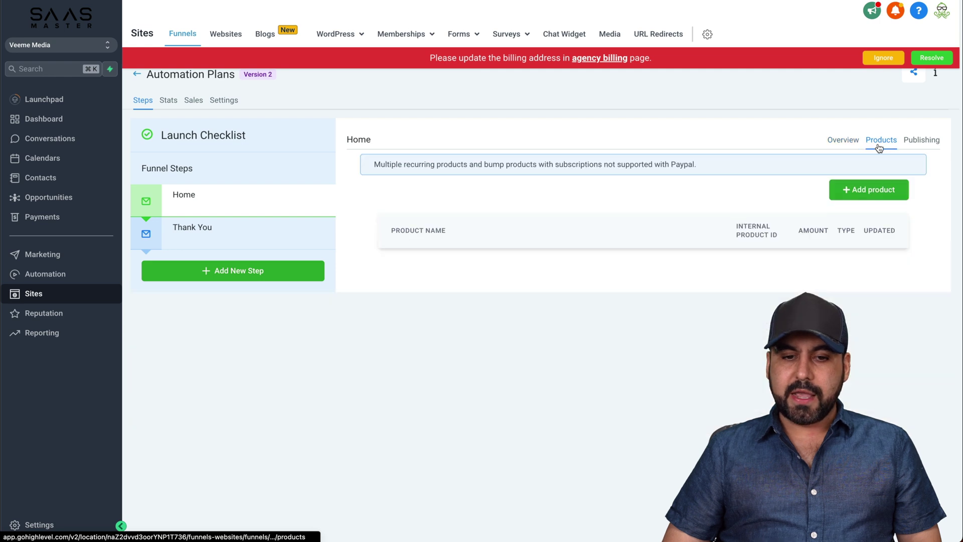
{"action": "left_click", "coordinate": [868, 189]}
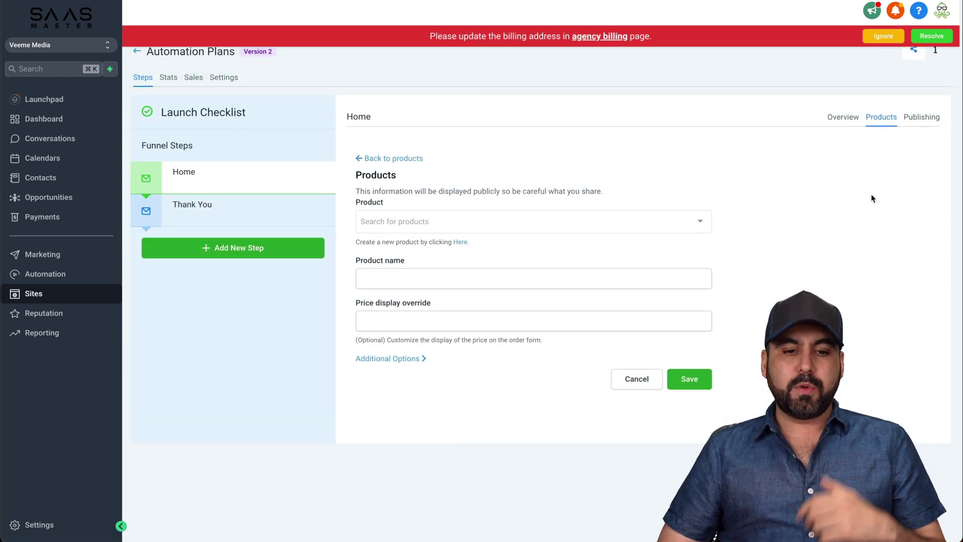
{"action": "left_click", "coordinate": [545, 222]}
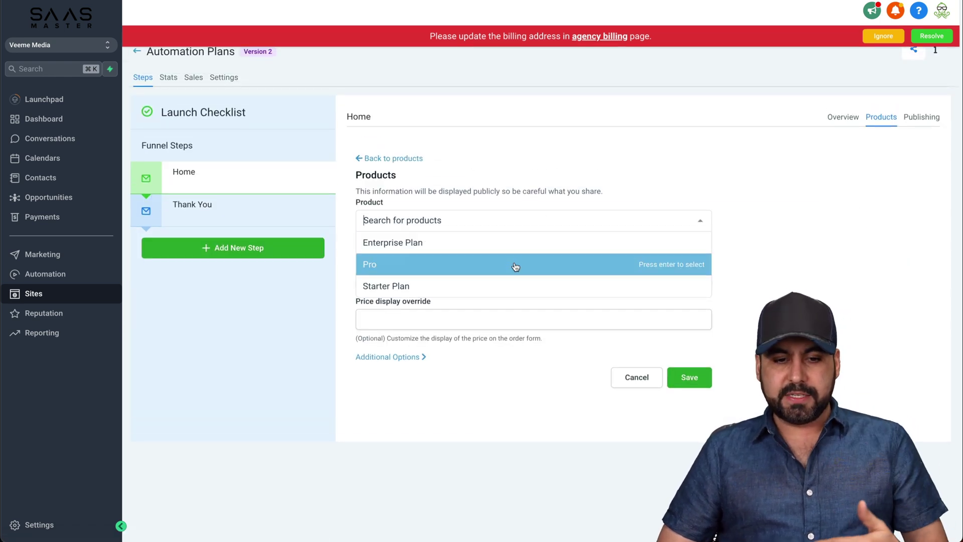
{"action": "left_click", "coordinate": [481, 286]}
{"action": "left_click", "coordinate": [559, 282]}
{"action": "left_click", "coordinate": [470, 299]}
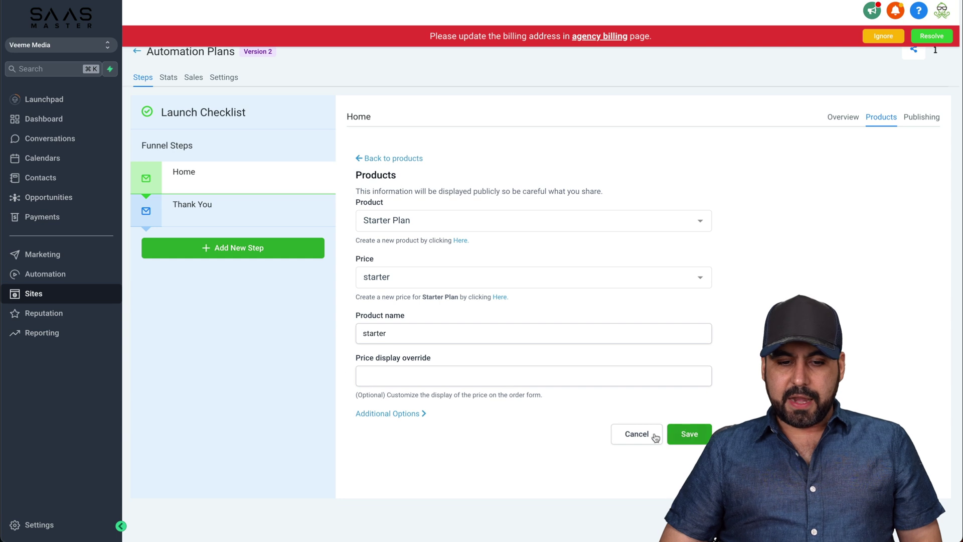
{"action": "left_click", "coordinate": [679, 433]}
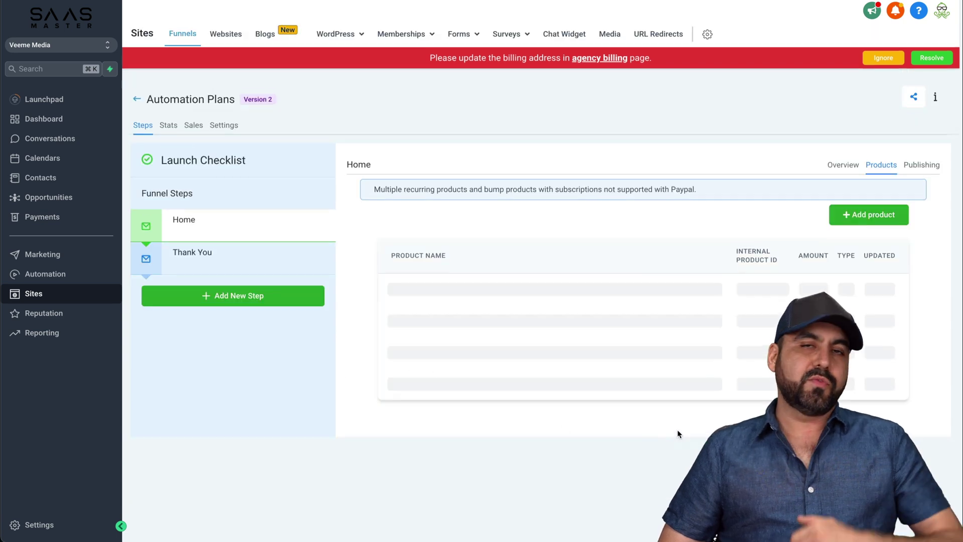
Attach the Pro and Enterprise Plan products with their recurring prices to the Home step
{"action": "left_click", "coordinate": [864, 192]}
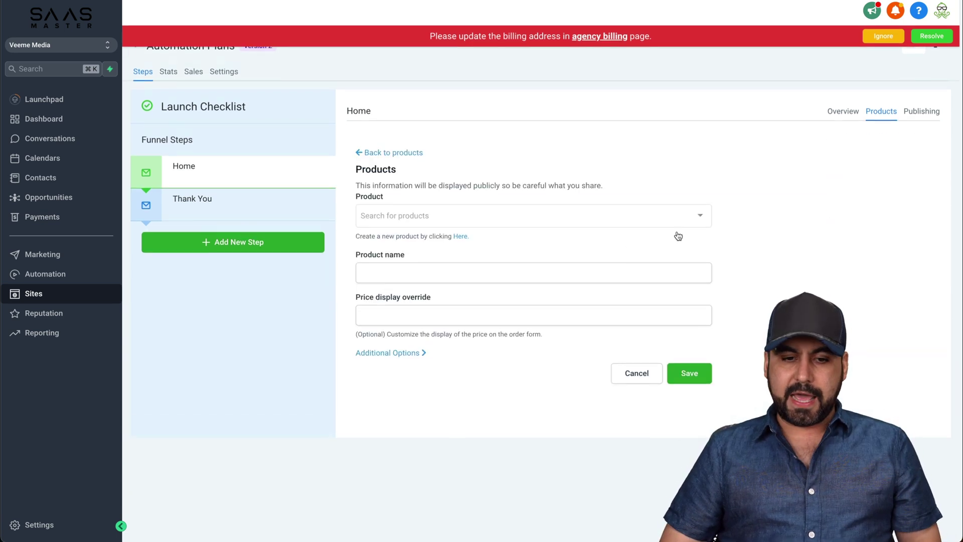
{"action": "left_click", "coordinate": [450, 227]}
{"action": "left_click", "coordinate": [391, 265]}
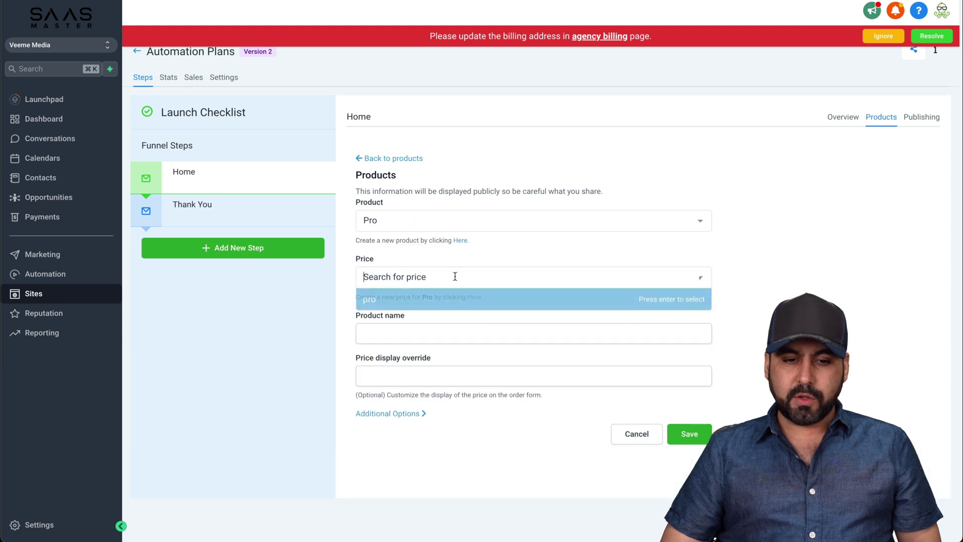
{"action": "left_click", "coordinate": [436, 299]}
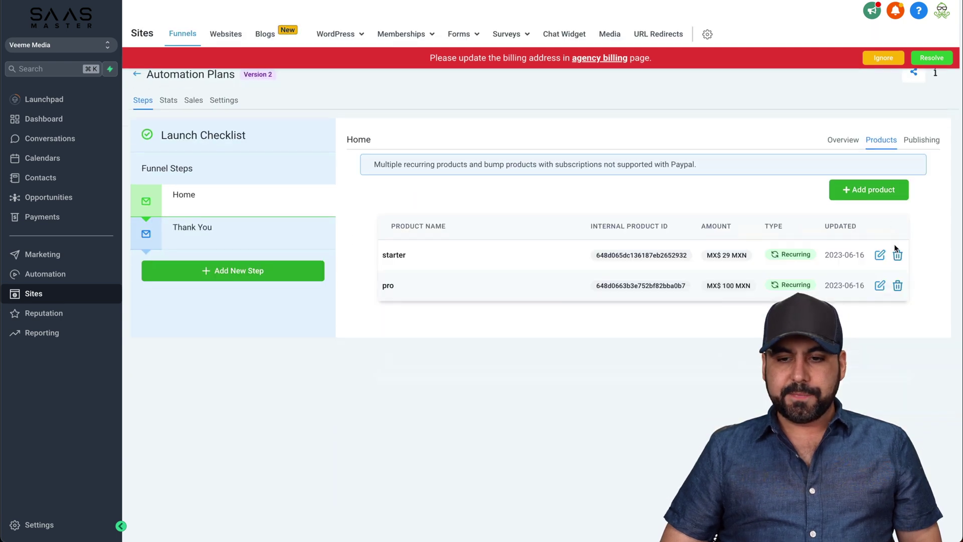
{"action": "left_click", "coordinate": [865, 189]}
{"action": "left_click", "coordinate": [436, 220]}
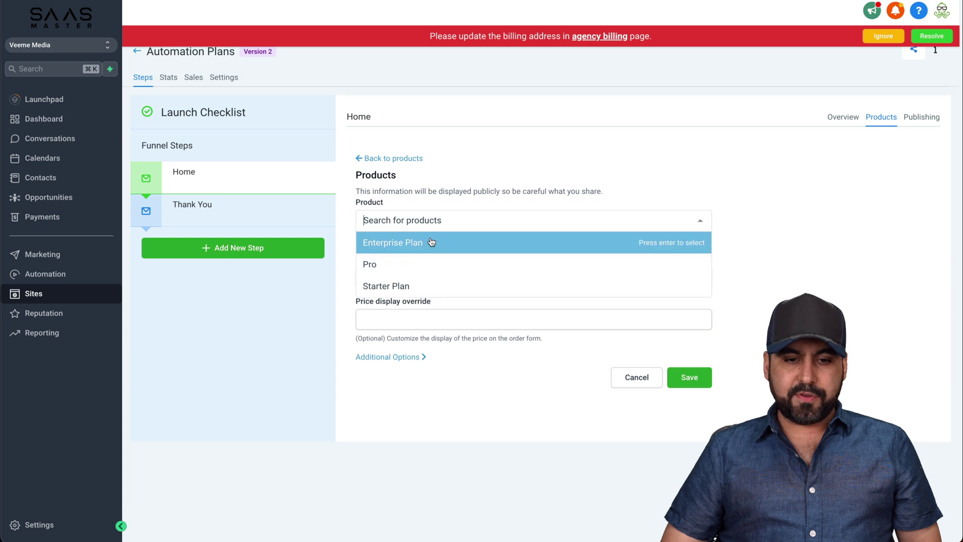
{"action": "left_click", "coordinate": [412, 248]}
{"action": "left_click", "coordinate": [489, 278]}
{"action": "left_click", "coordinate": [437, 300]}
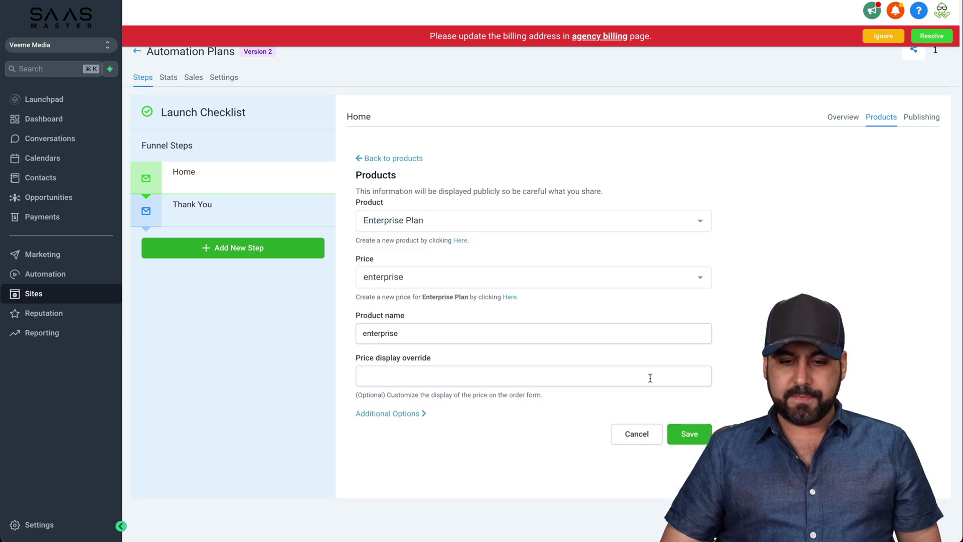
{"action": "left_click", "coordinate": [686, 433]}
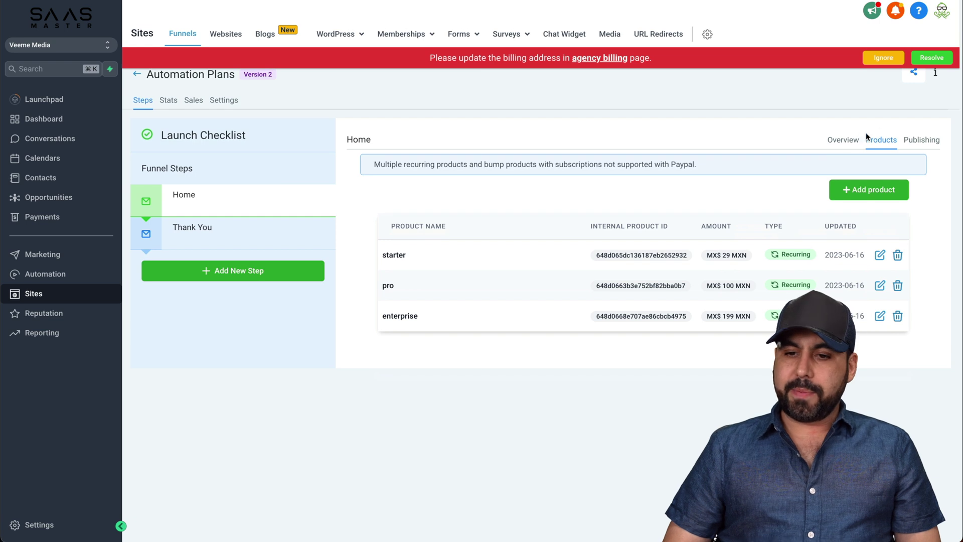
Open the Home step page in the page builder from its overview
{"action": "left_click", "coordinate": [842, 140]}
{"action": "left_click", "coordinate": [367, 338]}
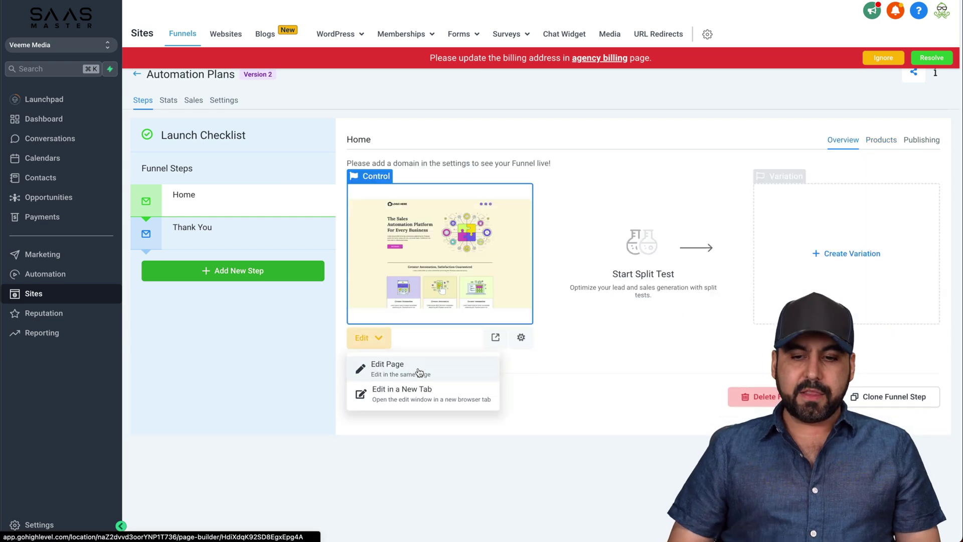
{"action": "left_click", "coordinate": [391, 364]}
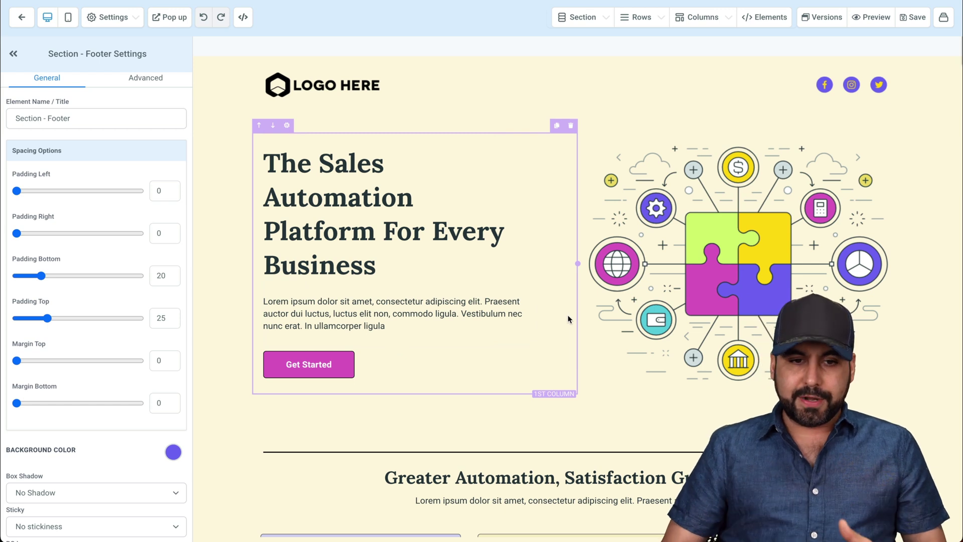
Select the hero illustration, headline and intro paragraph before scrolling to the pricing cards
{"action": "left_click", "coordinate": [331, 85]}
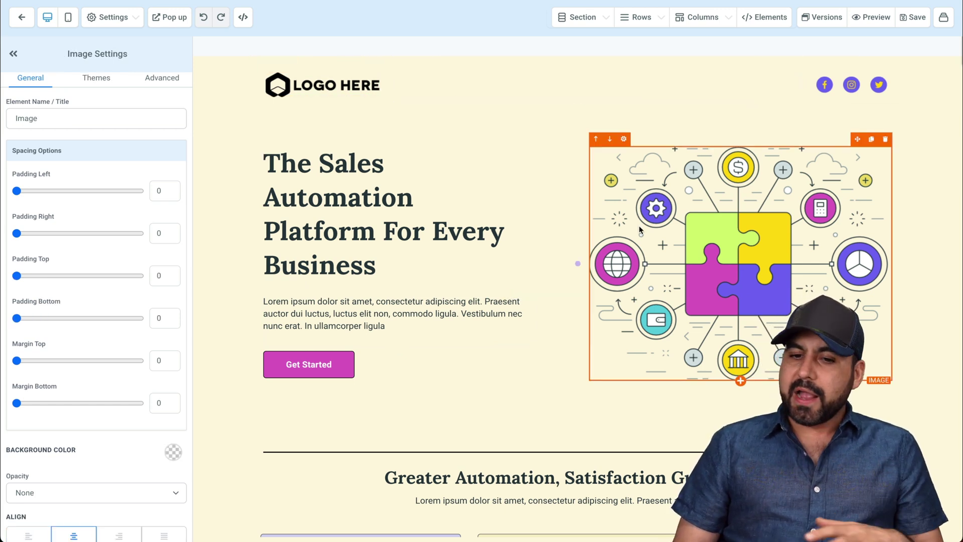
{"action": "left_click", "coordinate": [414, 240]}
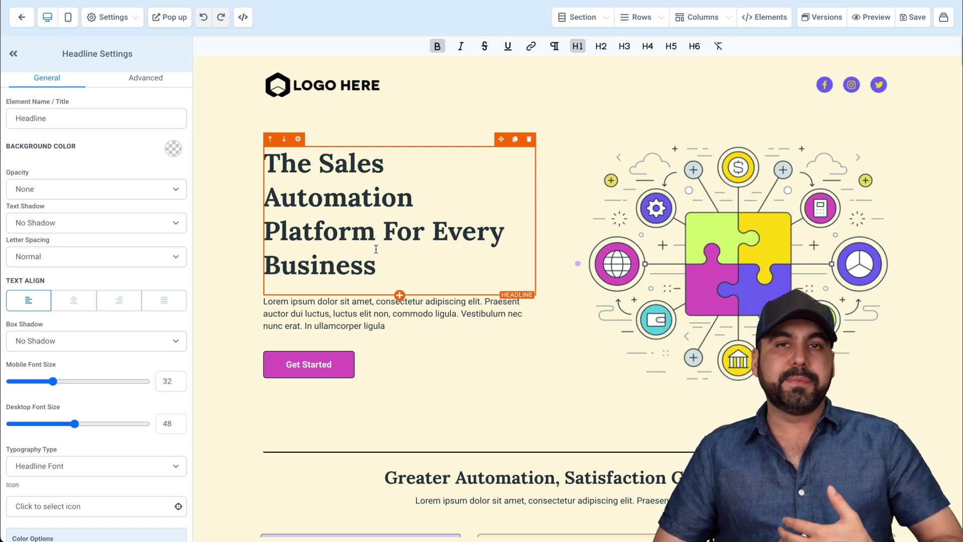
{"action": "mouse_move", "coordinate": [393, 314]}
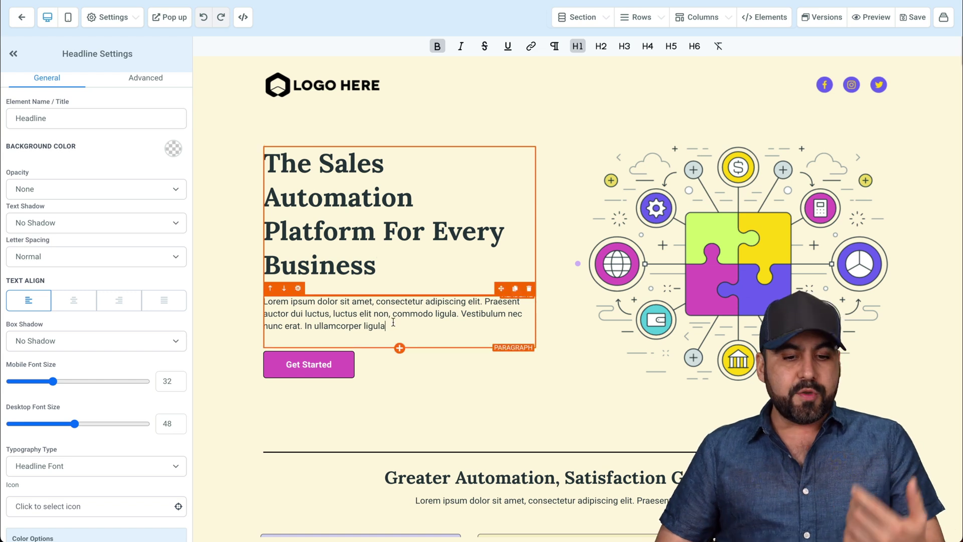
{"action": "triple_click", "coordinate": [392, 324]}
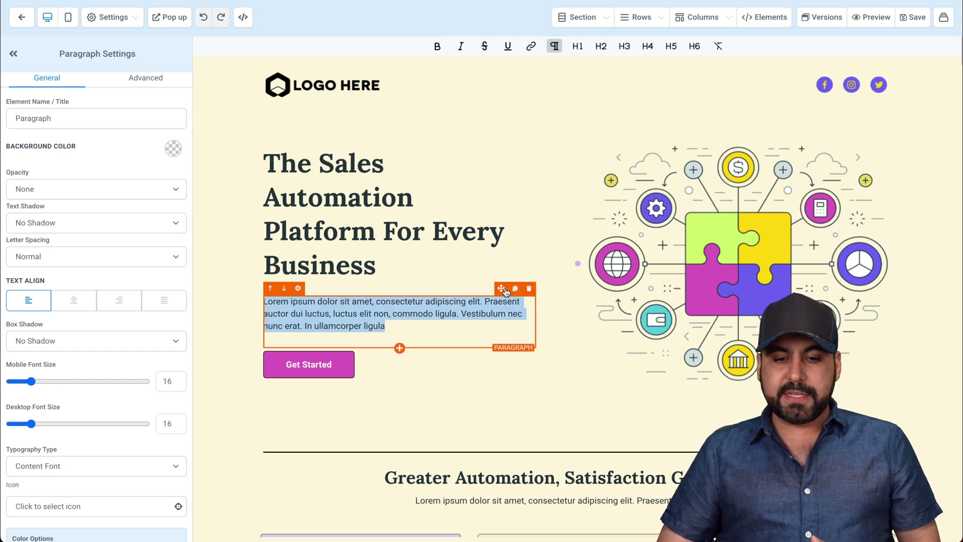
{"action": "left_click", "coordinate": [691, 270]}
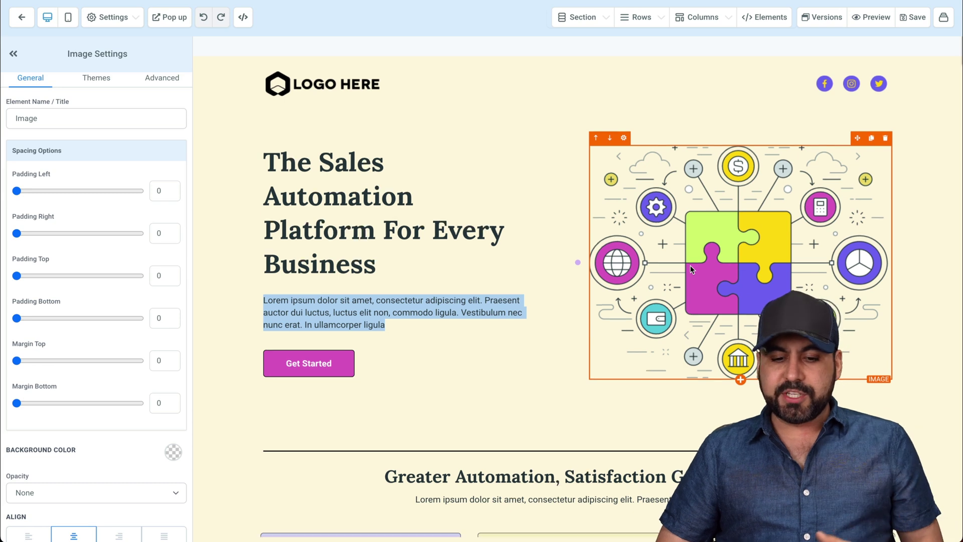
{"action": "scroll", "coordinate": [690, 265], "scroll_direction": "down", "scroll_amount": 5}
{"action": "scroll", "coordinate": [697, 279], "scroll_direction": "down", "scroll_amount": 5}
{"action": "scroll", "coordinate": [697, 279], "scroll_direction": "down", "scroll_amount": 3}
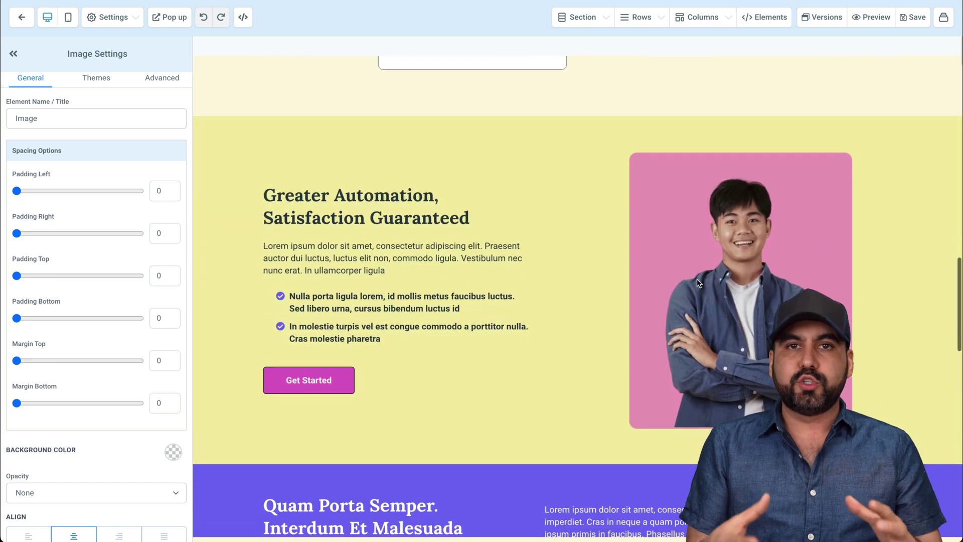
{"action": "scroll", "coordinate": [697, 279], "scroll_direction": "down", "scroll_amount": 5}
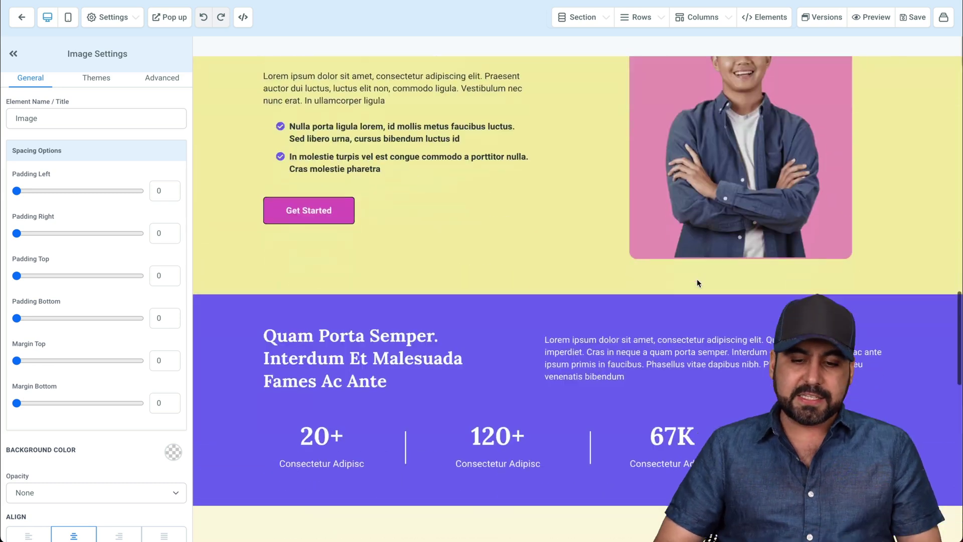
{"action": "scroll", "coordinate": [697, 279], "scroll_direction": "down", "scroll_amount": 5}
{"action": "scroll", "coordinate": [697, 279], "scroll_direction": "up", "scroll_amount": 1}
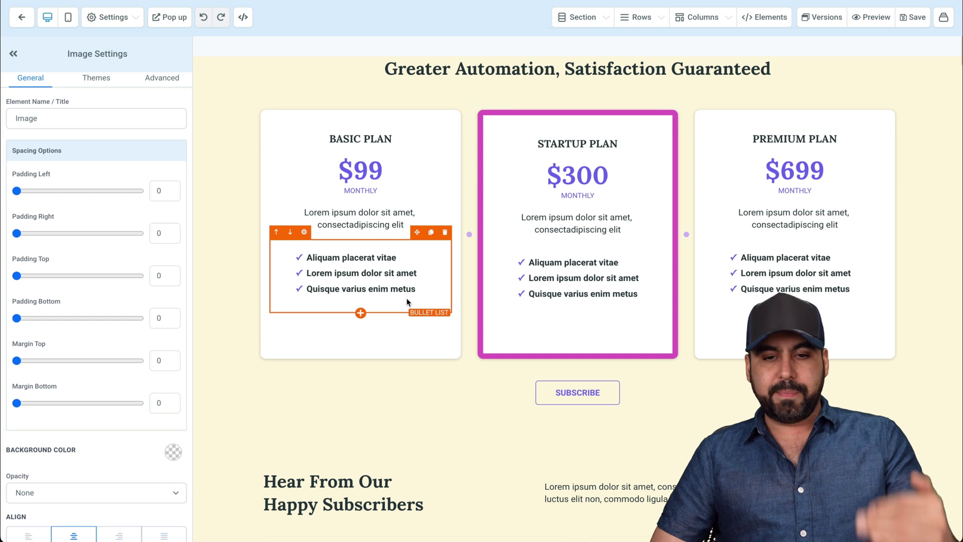
Retitle the pricing cards Starter, Pro and Enterprise with prices $29, $99 and $199
{"action": "left_click", "coordinate": [777, 138]}
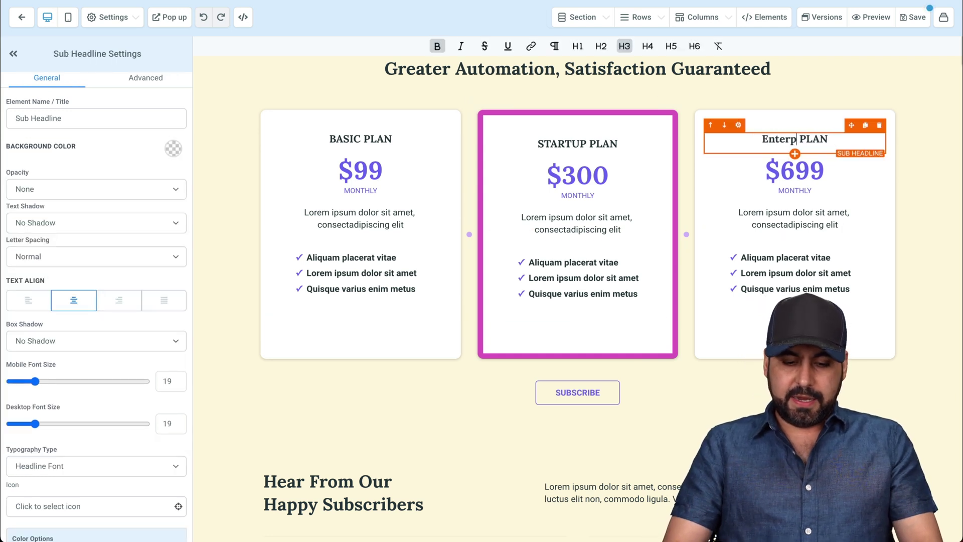
{"action": "double_click", "coordinate": [561, 142]}
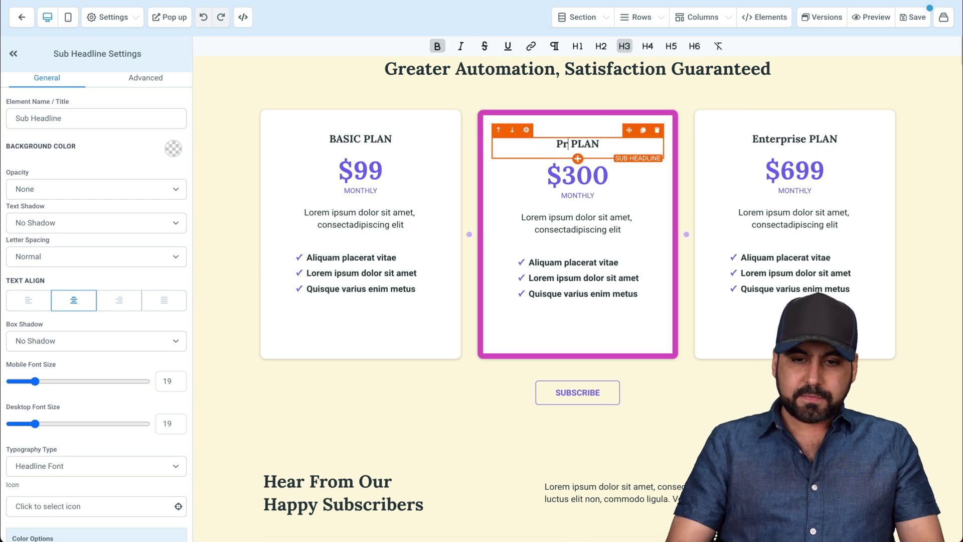
{"action": "type", "text": "o"}
{"action": "double_click", "coordinate": [345, 139]}
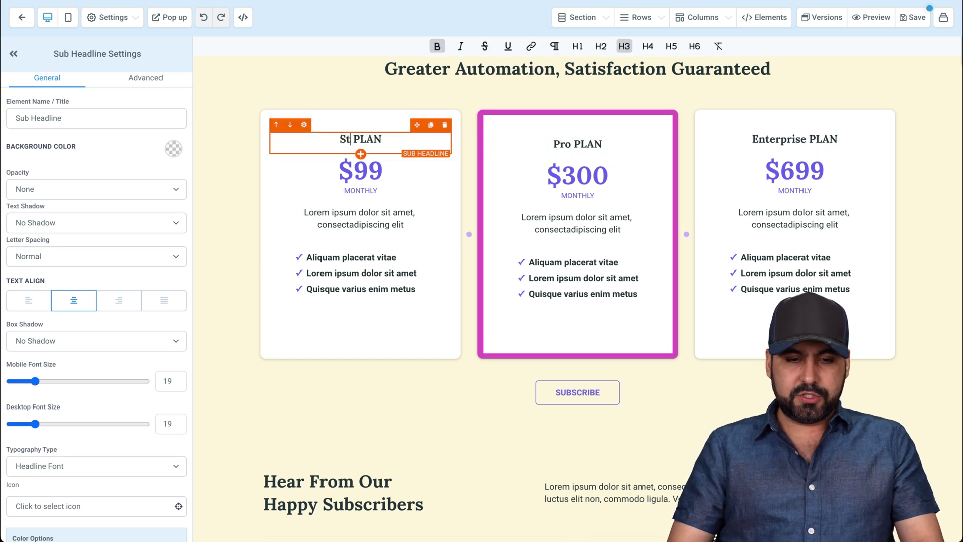
{"action": "double_click", "coordinate": [369, 172]}
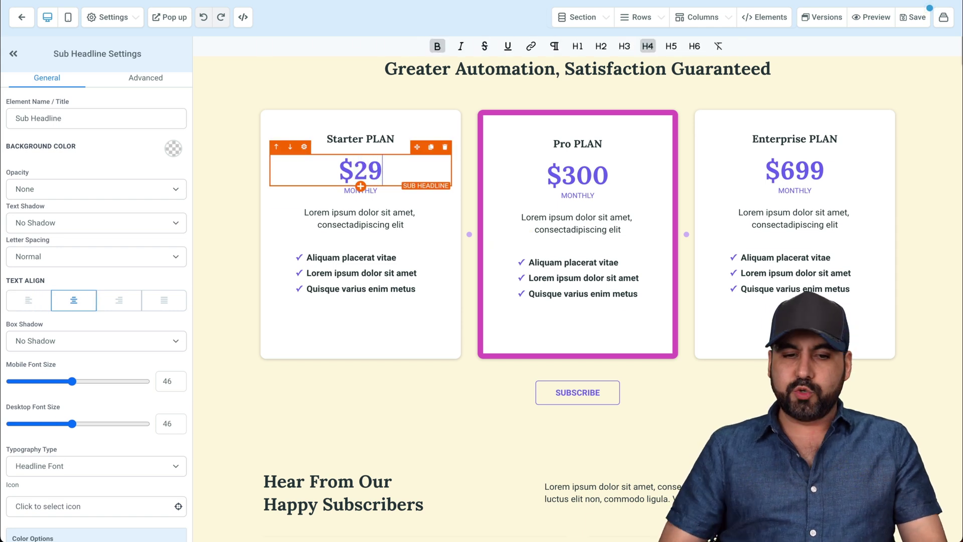
{"action": "double_click", "coordinate": [802, 172]}
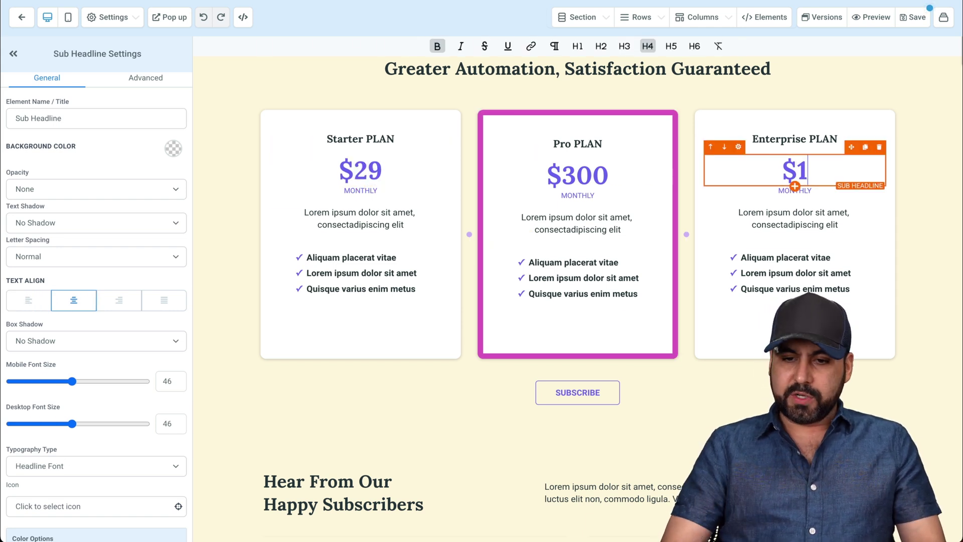
{"action": "double_click", "coordinate": [587, 174]}
{"action": "type", "text": "99"}
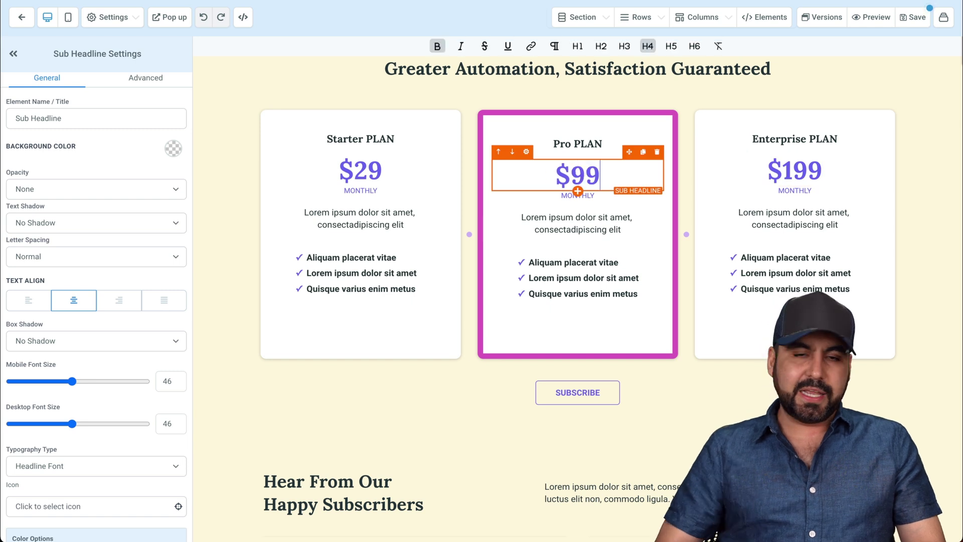
Select the Starter and Pro bullet lists, then the Starter column to show its settings
{"action": "left_click", "coordinate": [351, 256]}
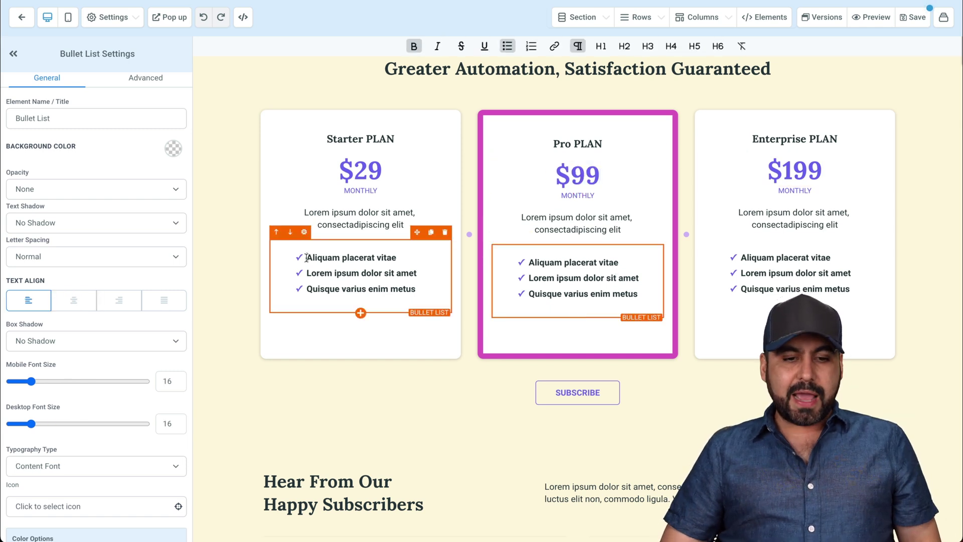
{"action": "left_click", "coordinate": [587, 261]}
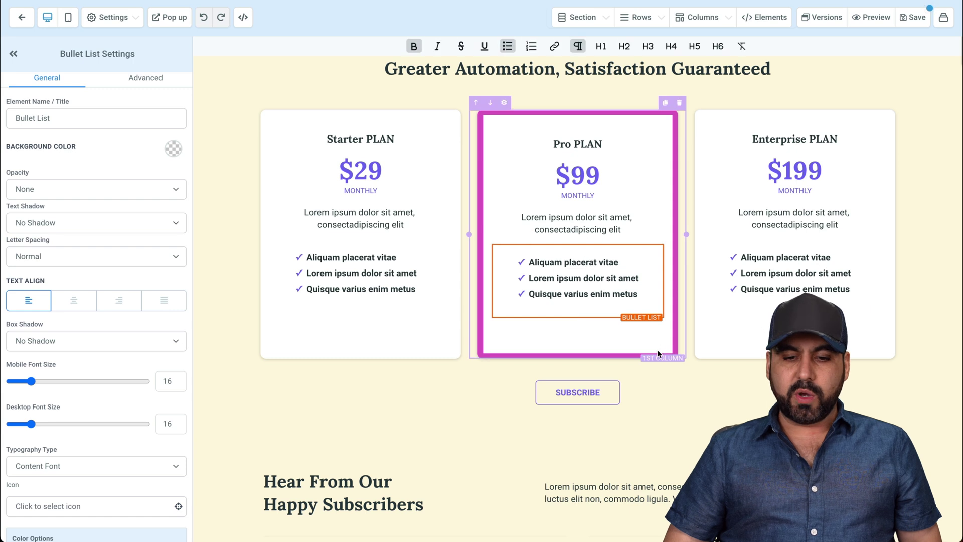
{"action": "left_click", "coordinate": [374, 323]}
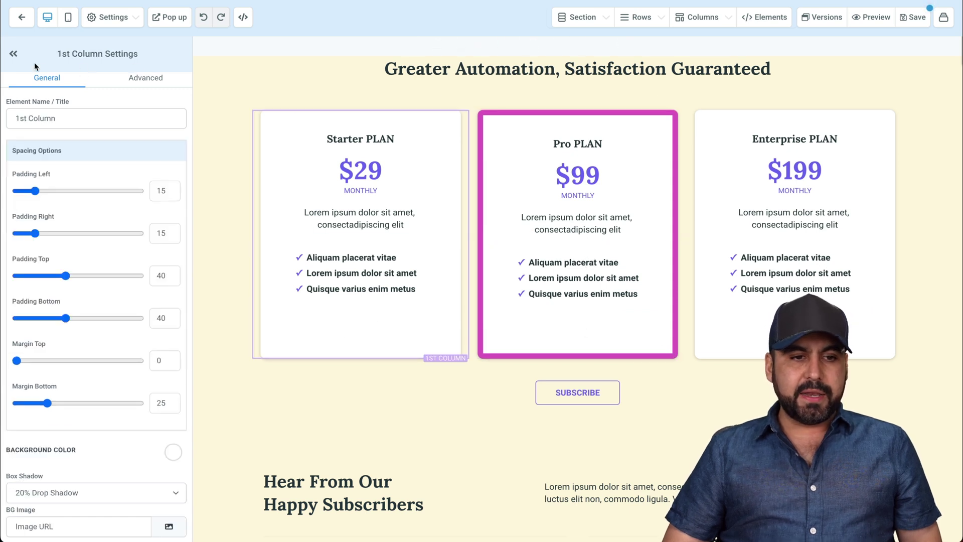
Keep the Subscribe button's action as Open popup and open the page popup for editing
{"action": "left_click", "coordinate": [579, 389]}
{"action": "scroll", "coordinate": [172, 369], "scroll_direction": "down", "scroll_amount": 5}
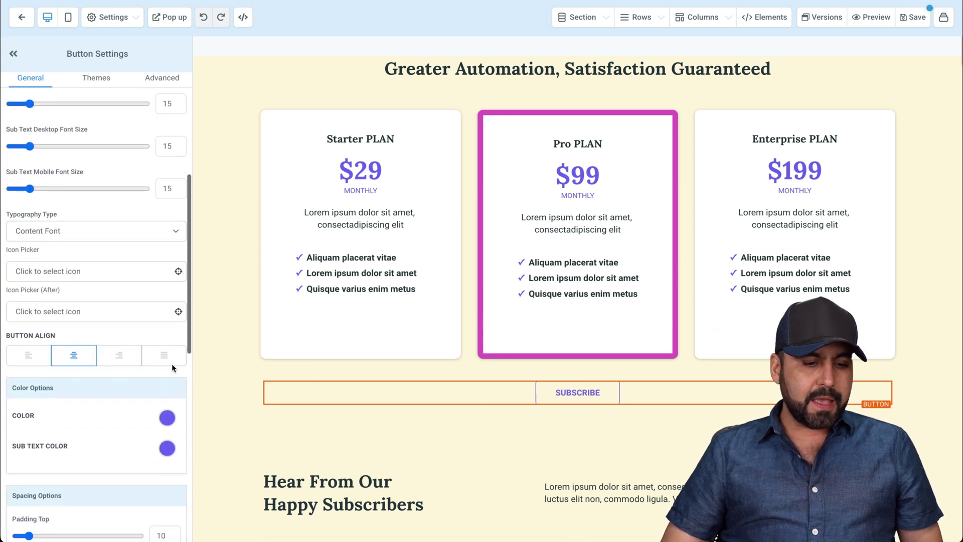
{"action": "scroll", "coordinate": [172, 369], "scroll_direction": "down", "scroll_amount": 3}
{"action": "scroll", "coordinate": [173, 369], "scroll_direction": "down", "scroll_amount": 5}
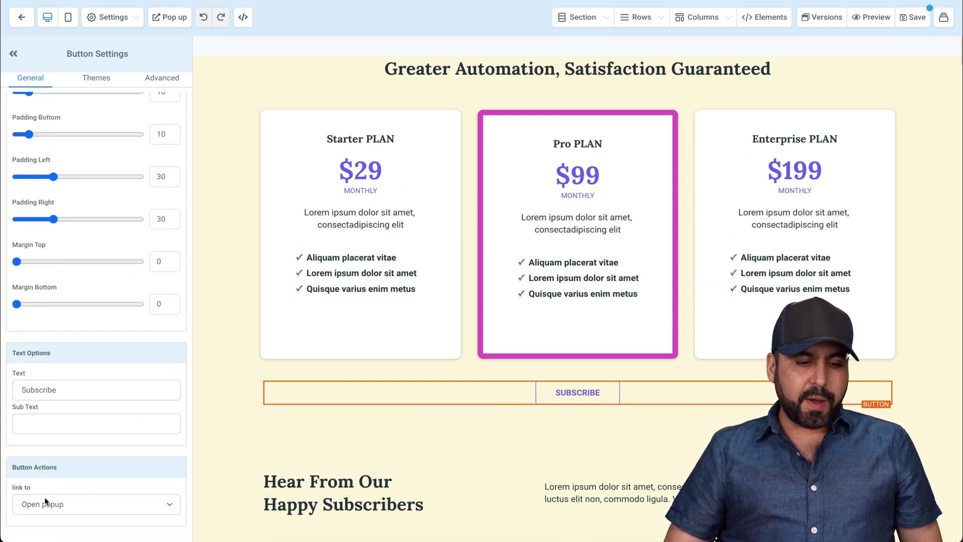
{"action": "left_click", "coordinate": [85, 503]}
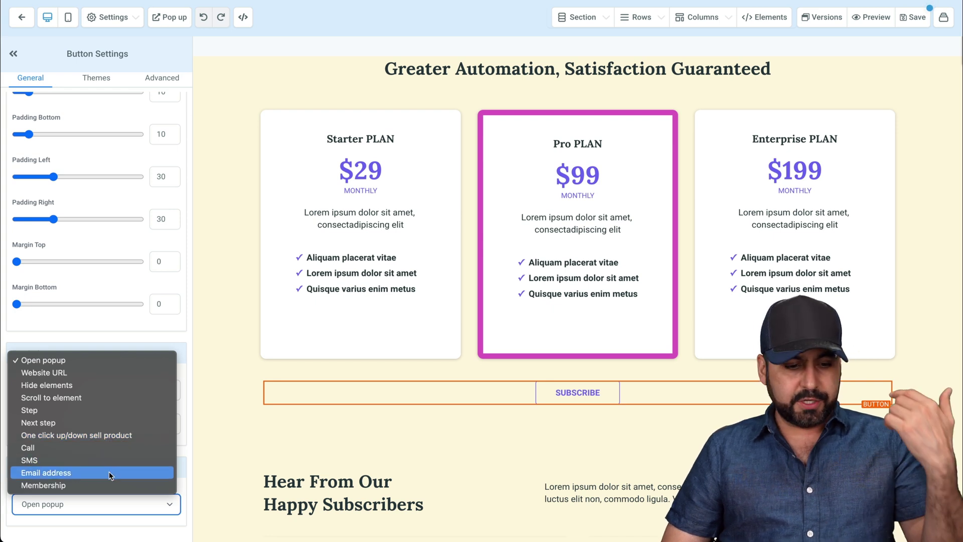
{"action": "left_click", "coordinate": [75, 360]}
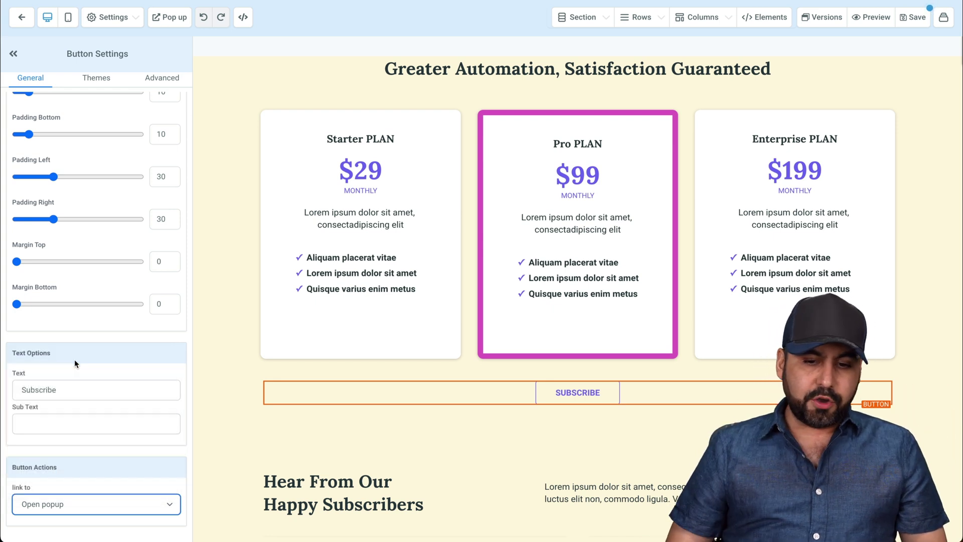
{"action": "left_click", "coordinate": [523, 412]}
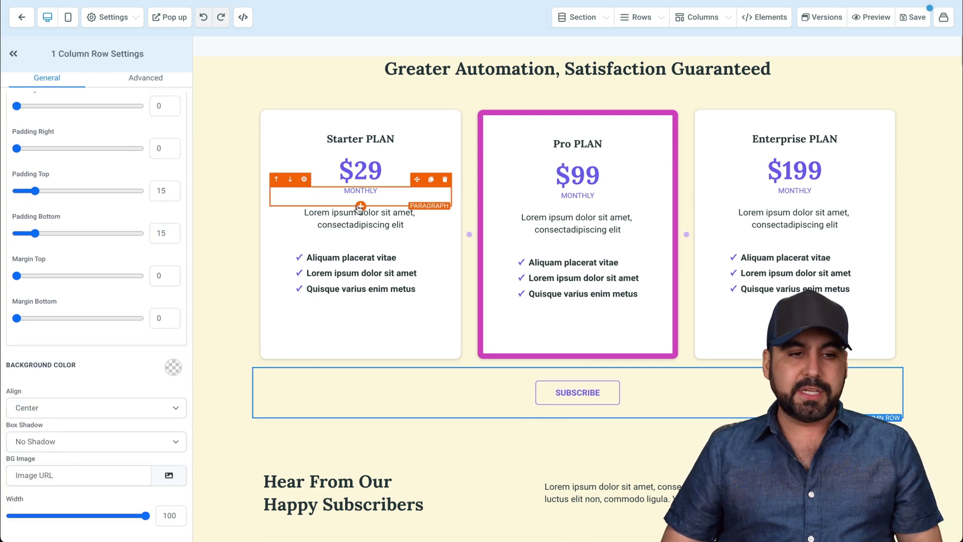
{"action": "left_click", "coordinate": [169, 17]}
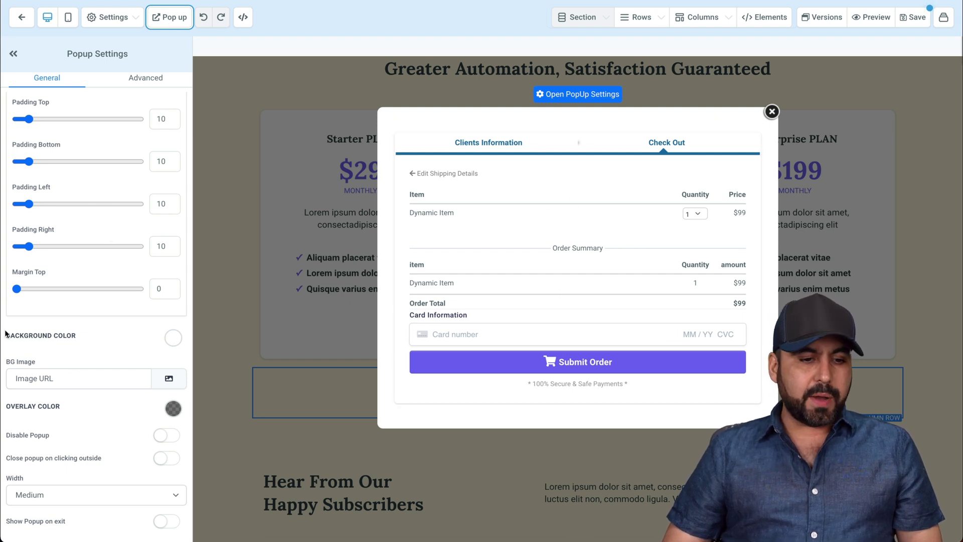
{"action": "scroll", "coordinate": [80, 327], "scroll_direction": "up", "scroll_amount": 3}
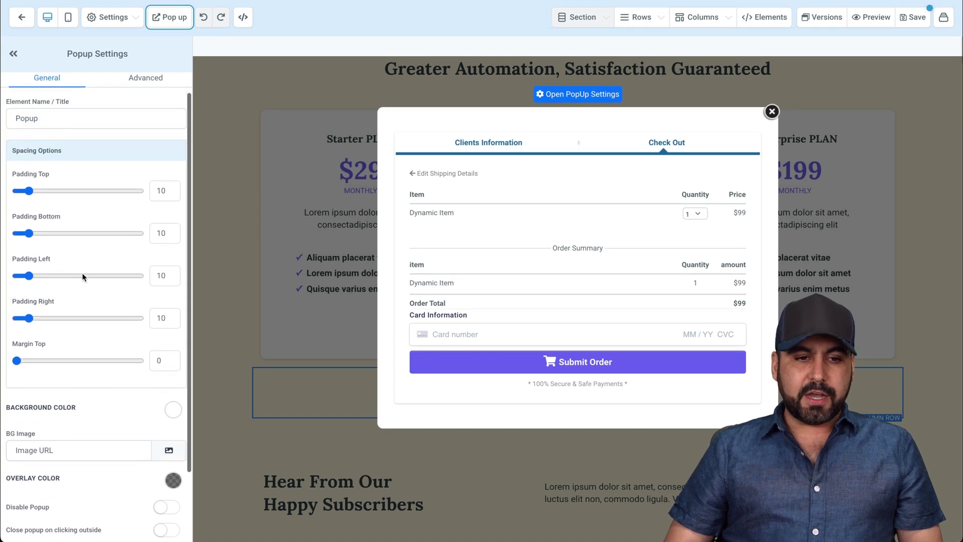
{"action": "mouse_move", "coordinate": [527, 226]}
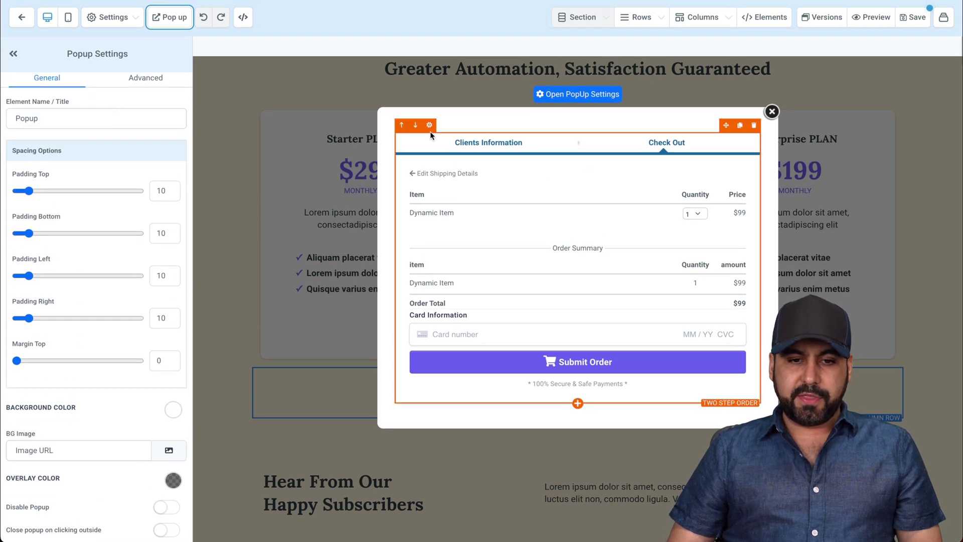
Review the Two Step Order form's Advanced options, close the popup and launch the page preview
{"action": "left_click", "coordinate": [430, 125]}
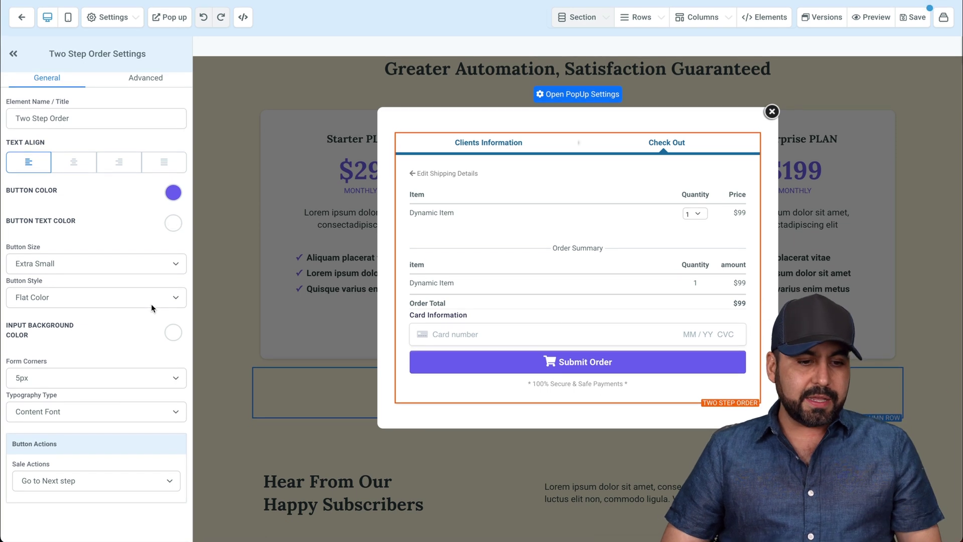
{"action": "left_click", "coordinate": [153, 82]}
{"action": "scroll", "coordinate": [97, 301], "scroll_direction": "down", "scroll_amount": 10}
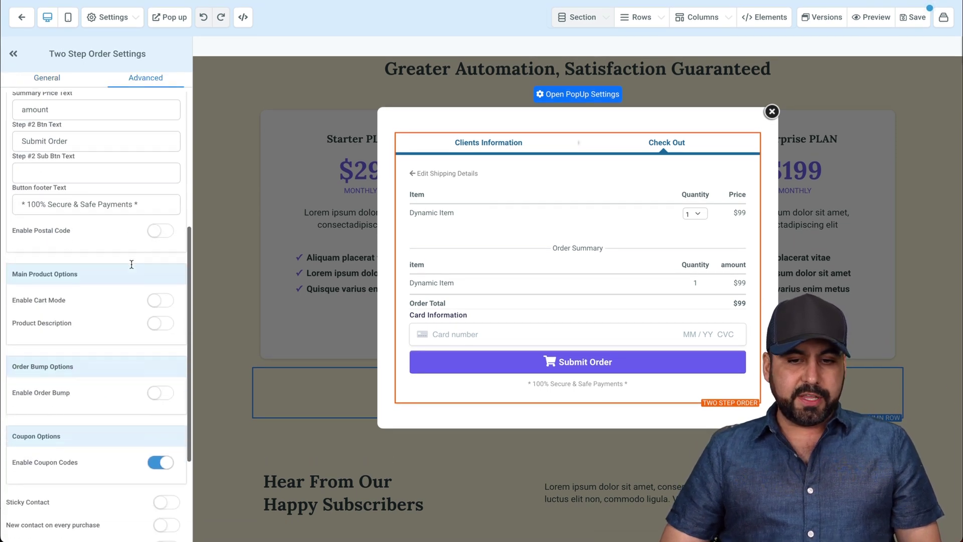
{"action": "scroll", "coordinate": [97, 302], "scroll_direction": "down", "scroll_amount": 5}
{"action": "left_click", "coordinate": [772, 111]}
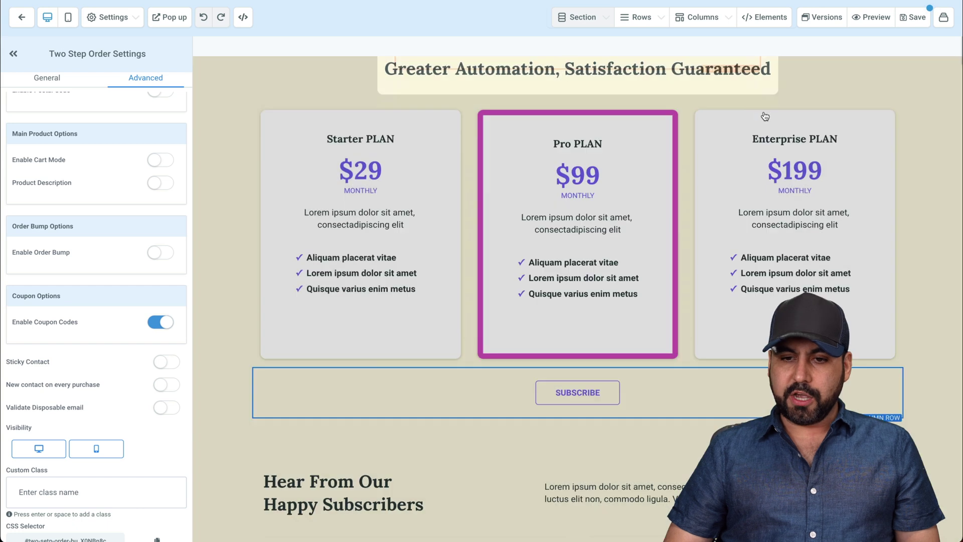
{"action": "left_click", "coordinate": [662, 269]}
{"action": "scroll", "coordinate": [660, 266], "scroll_direction": "up", "scroll_amount": 5}
{"action": "scroll", "coordinate": [661, 266], "scroll_direction": "down", "scroll_amount": 5}
{"action": "scroll", "coordinate": [661, 266], "scroll_direction": "down", "scroll_amount": 5}
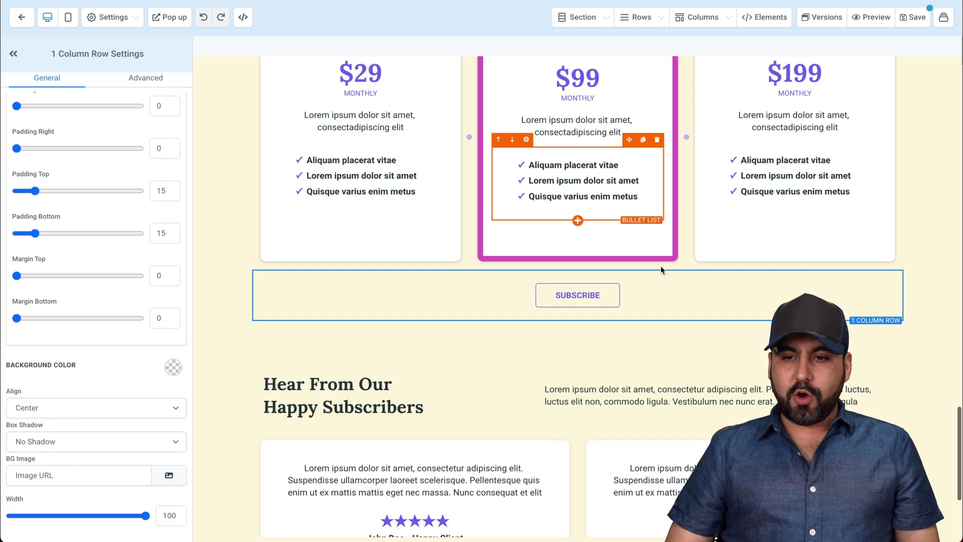
{"action": "left_click", "coordinate": [870, 21]}
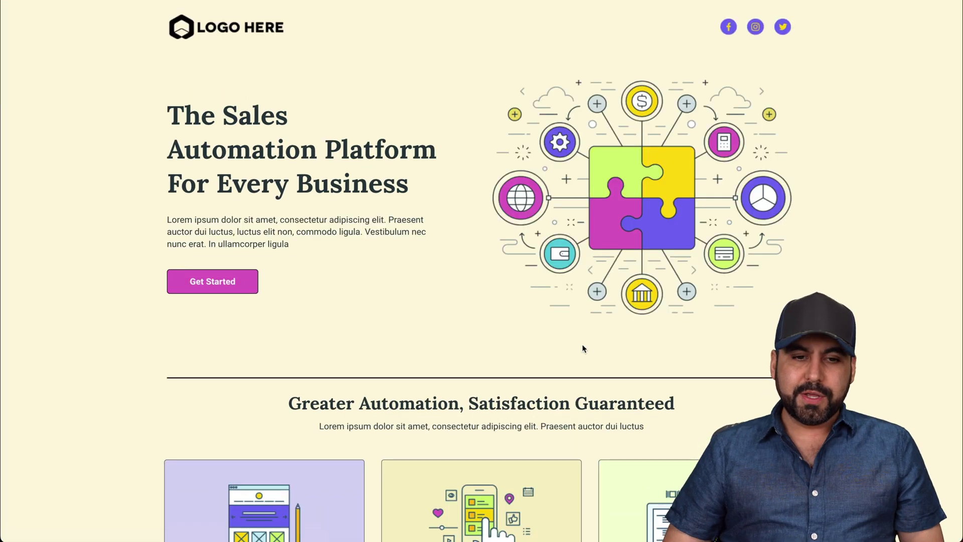
{"action": "scroll", "coordinate": [562, 272], "scroll_direction": "down", "scroll_amount": 5}
{"action": "scroll", "coordinate": [561, 272], "scroll_direction": "down", "scroll_amount": 5}
{"action": "scroll", "coordinate": [561, 272], "scroll_direction": "down", "scroll_amount": 10}
{"action": "scroll", "coordinate": [561, 273], "scroll_direction": "up", "scroll_amount": 1}
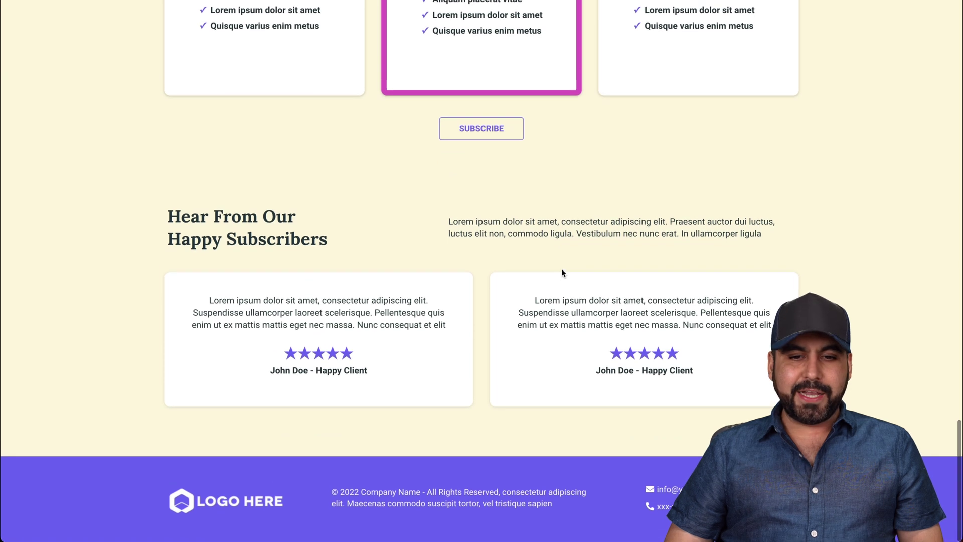
{"action": "scroll", "coordinate": [561, 269], "scroll_direction": "up", "scroll_amount": 5}
{"action": "scroll", "coordinate": [562, 268], "scroll_direction": "up", "scroll_amount": 2}
{"action": "scroll", "coordinate": [562, 269], "scroll_direction": "down", "scroll_amount": 1}
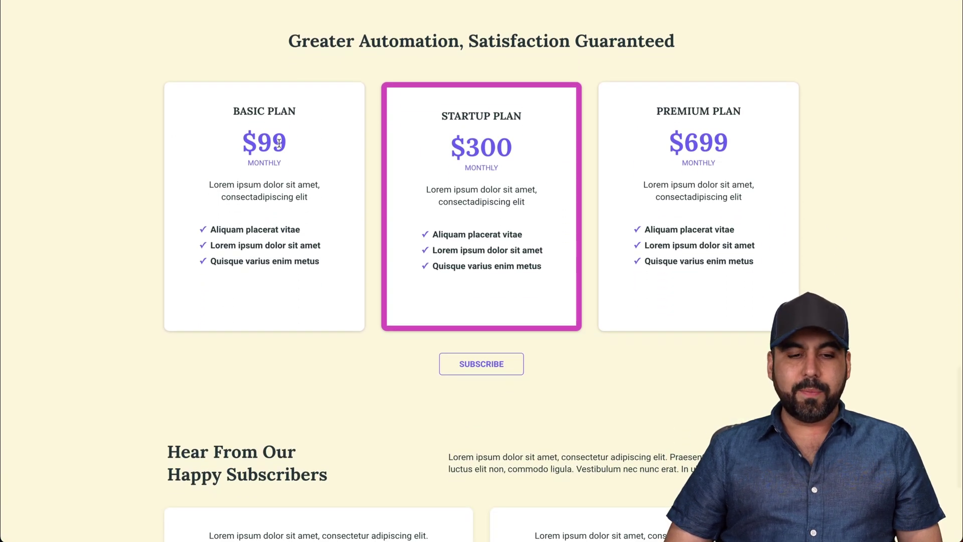
Launch the Subscribe popup and submit the client's full name, email and phone to reach checkout
{"action": "left_click", "coordinate": [317, 140]}
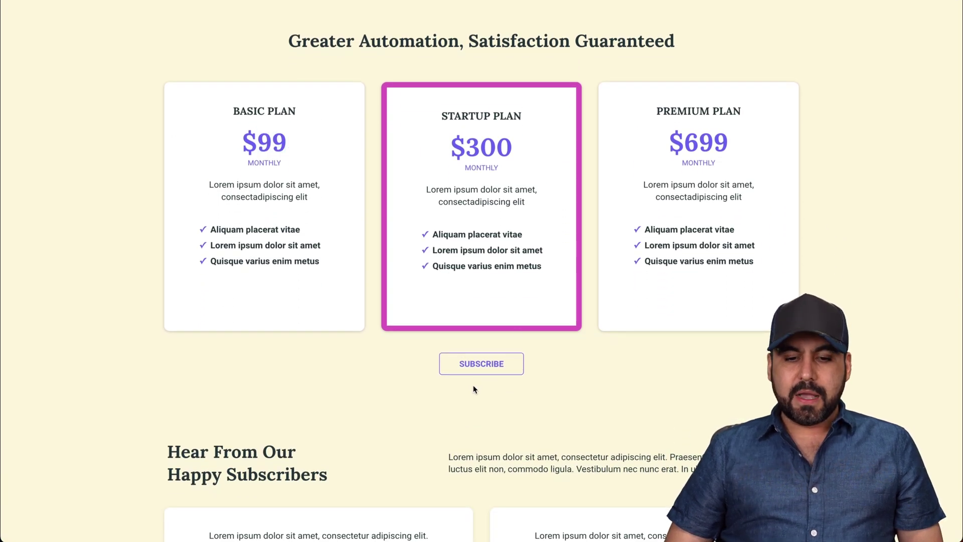
{"action": "left_click", "coordinate": [481, 361]}
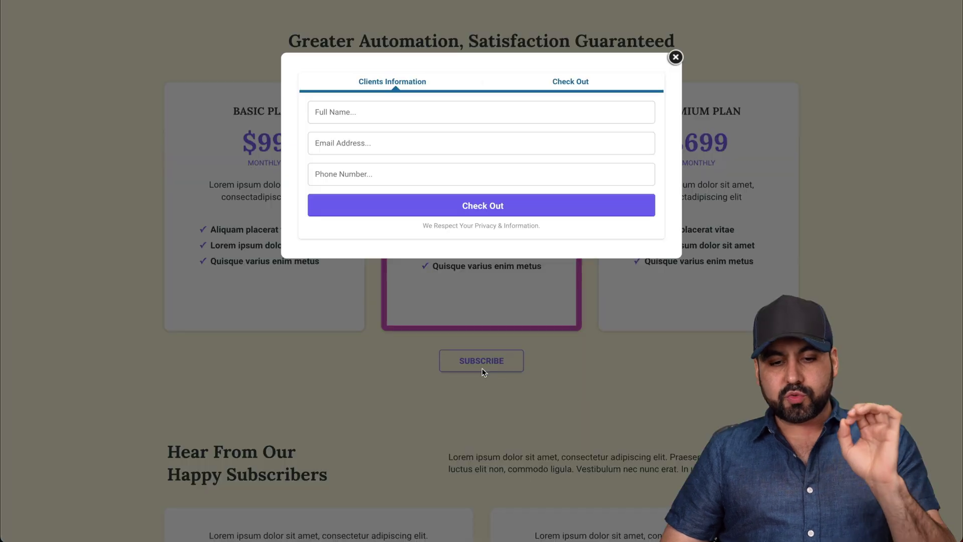
{"action": "left_click", "coordinate": [383, 115]}
{"action": "type", "text": "asdfghj"}
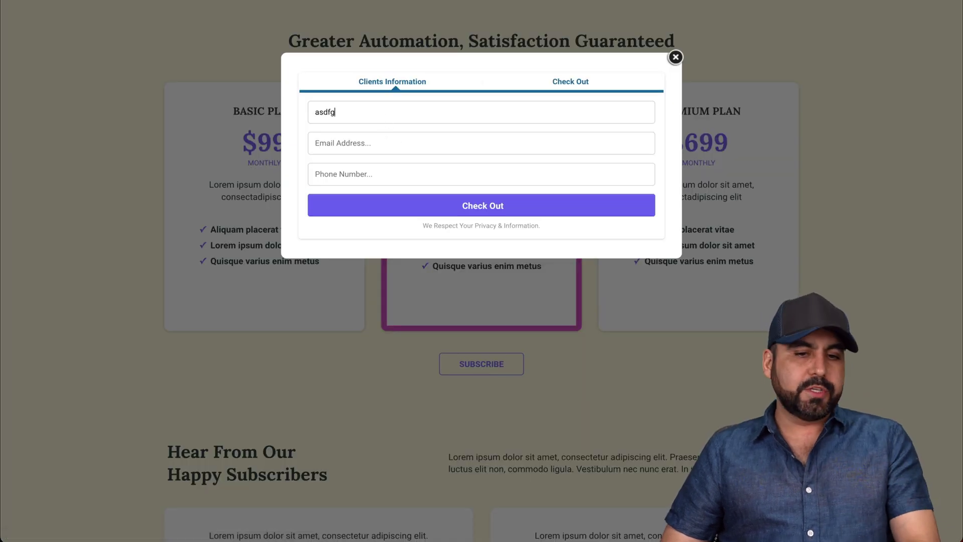
{"action": "left_click", "coordinate": [366, 146]}
{"action": "type", "text": "sfdsg@sdfdf.com"}
{"action": "key", "text": "Tab"}
{"action": "type", "text": "123"}
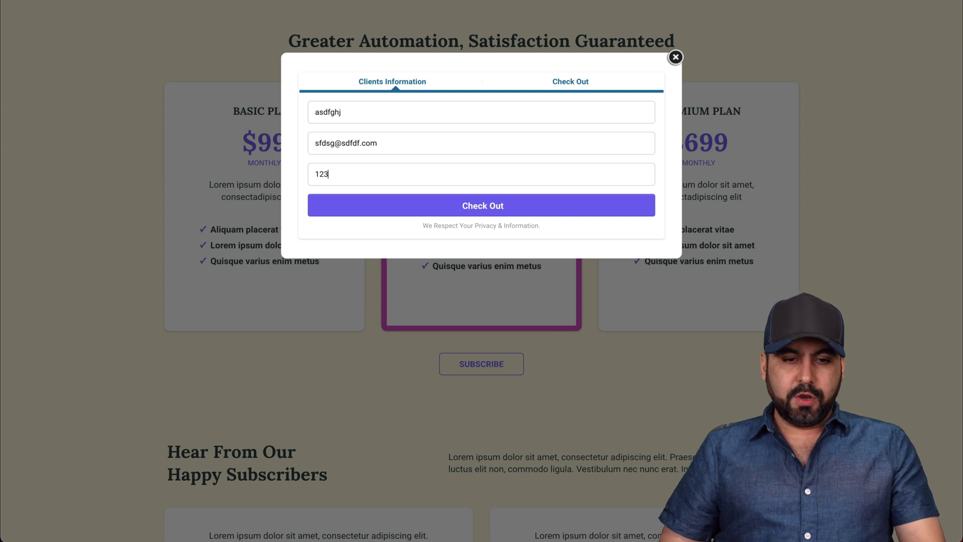
{"action": "type", "text": "43564754"}
{"action": "left_click", "coordinate": [398, 206]}
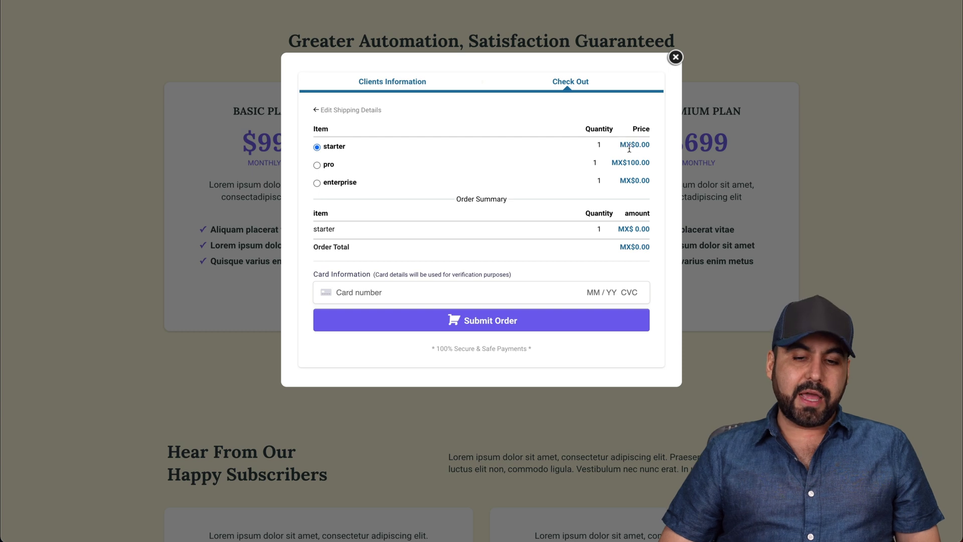
Select the pro plan at checkout, then close the popup
{"action": "left_click", "coordinate": [317, 164]}
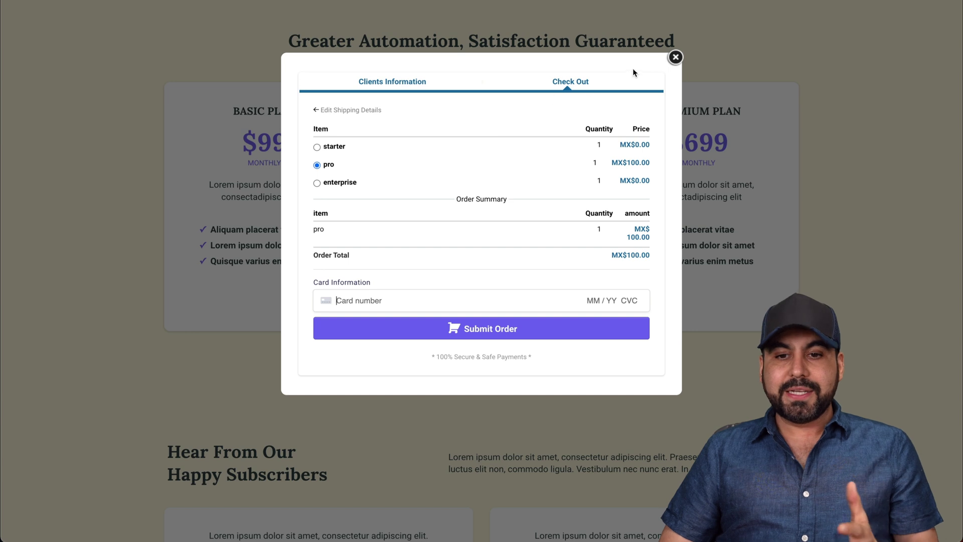
{"action": "left_click", "coordinate": [677, 58]}
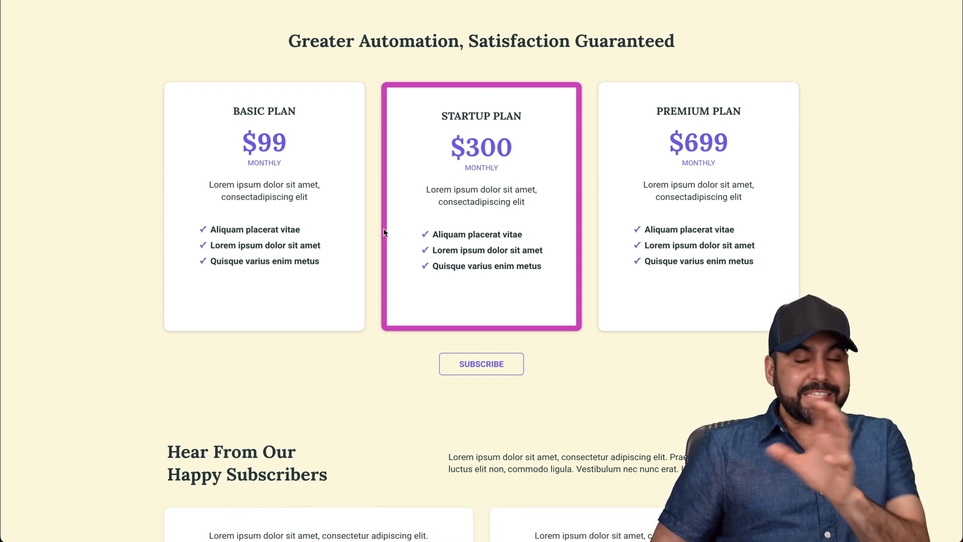
{"action": "scroll", "coordinate": [383, 228], "scroll_direction": "up", "scroll_amount": 10}
{"action": "scroll", "coordinate": [382, 229], "scroll_direction": "up", "scroll_amount": 5}
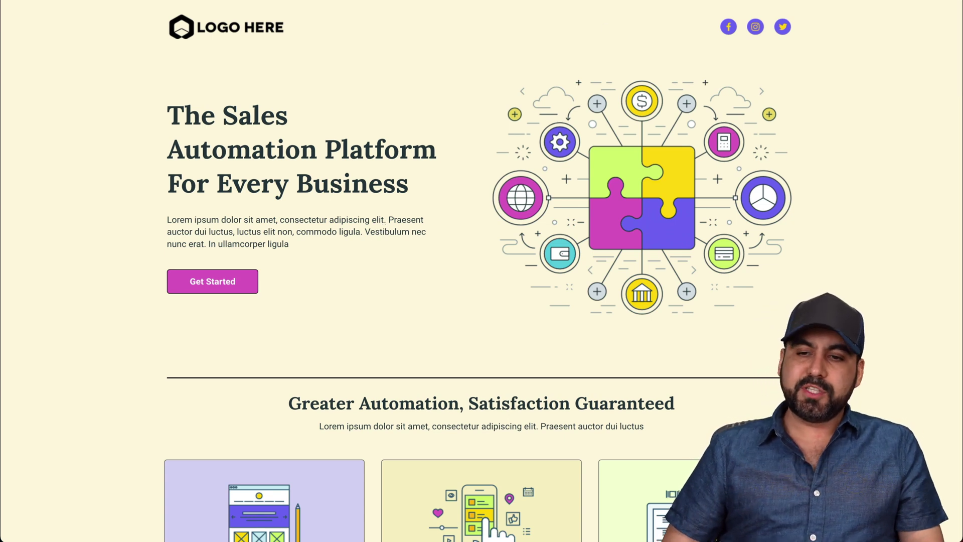
Switch from the funnel preview to the WordPress admin dashboard
{"action": "key", "text": "ctrl+Tab"}
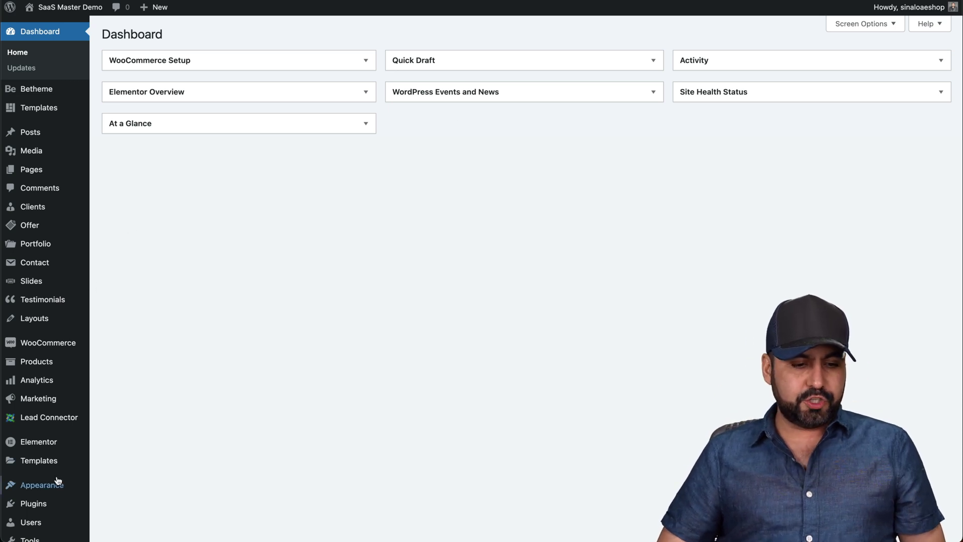
Confirm LeadConnector is active in the installed plugins, search the directory, then go to its settings
{"action": "left_click", "coordinate": [34, 502]}
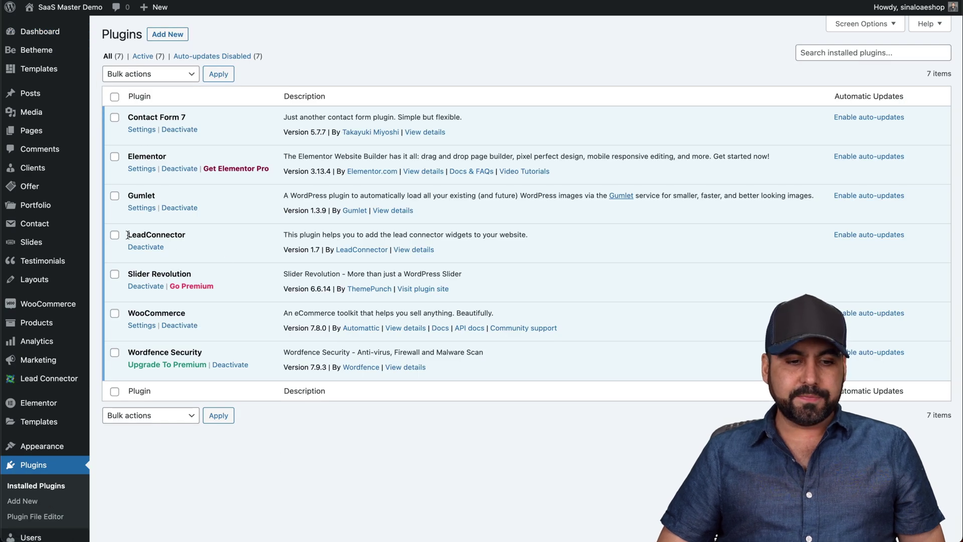
{"action": "left_click_drag", "start_coordinate": [126, 235], "coordinate": [185, 235]}
{"action": "left_click", "coordinate": [183, 235]}
{"action": "left_click", "coordinate": [167, 34]}
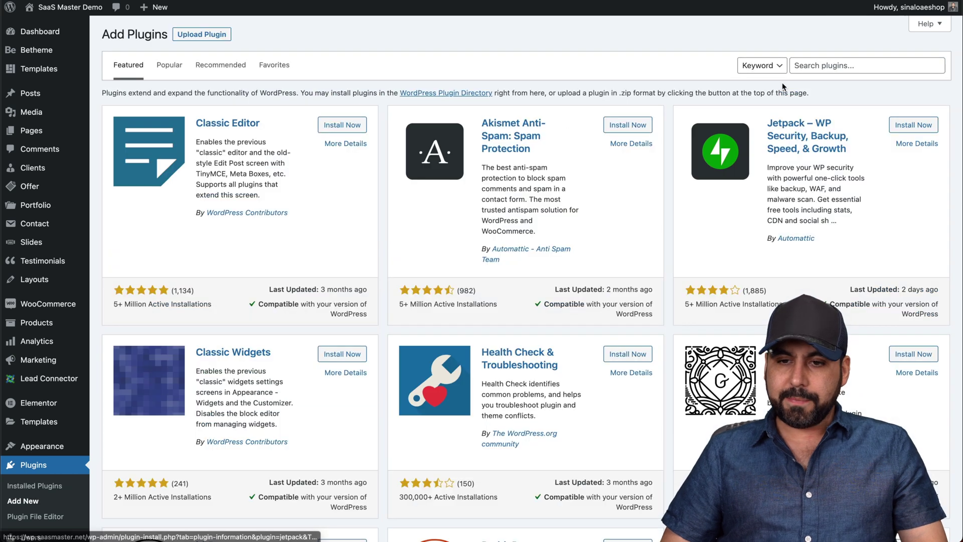
{"action": "left_click", "coordinate": [865, 65]}
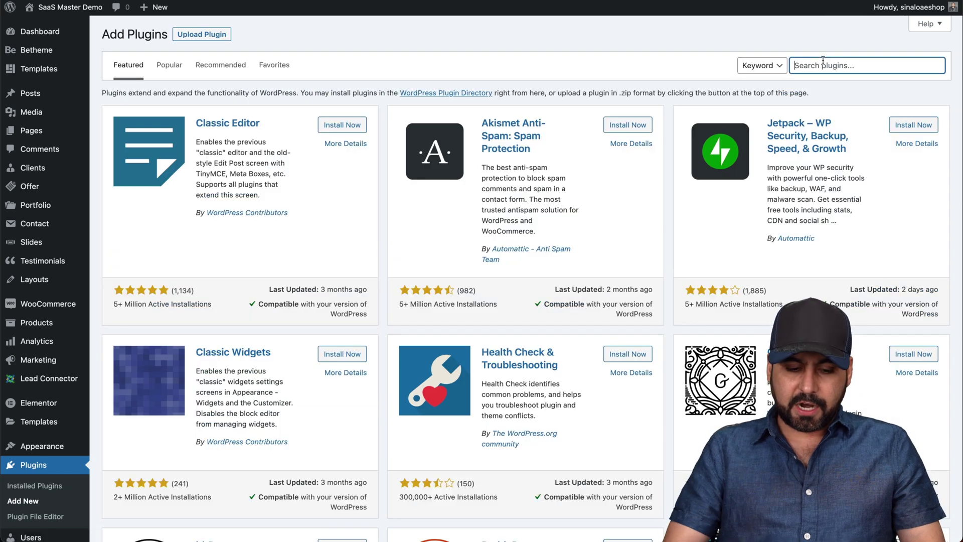
{"action": "type", "text": "leadconnector"}
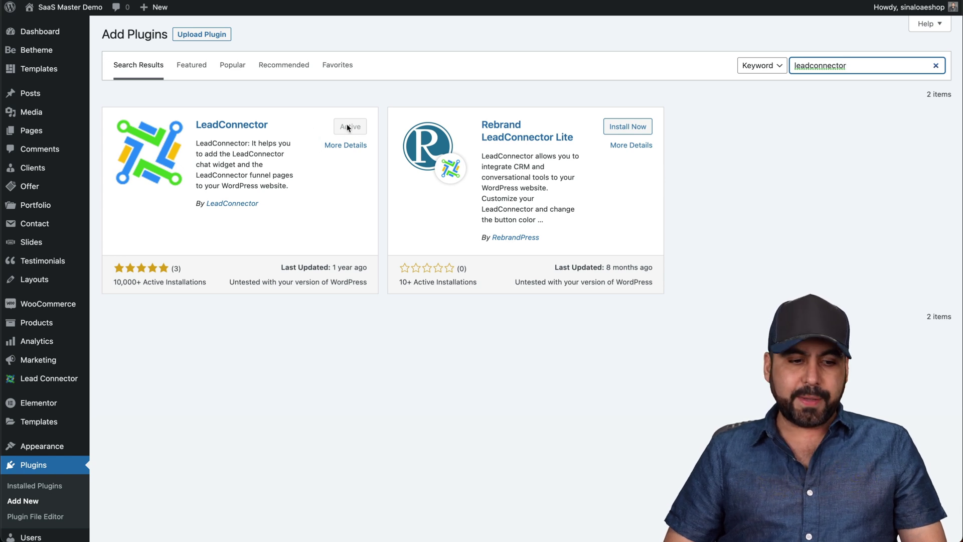
{"action": "left_click", "coordinate": [48, 378]}
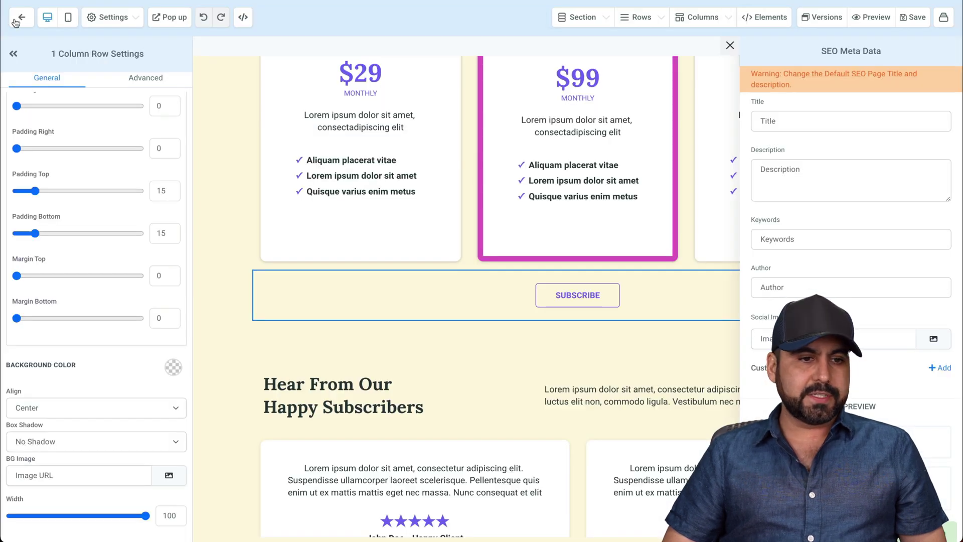
Exit the page editor, switch to the agency view and reach the API Keys settings
{"action": "left_click", "coordinate": [22, 17]}
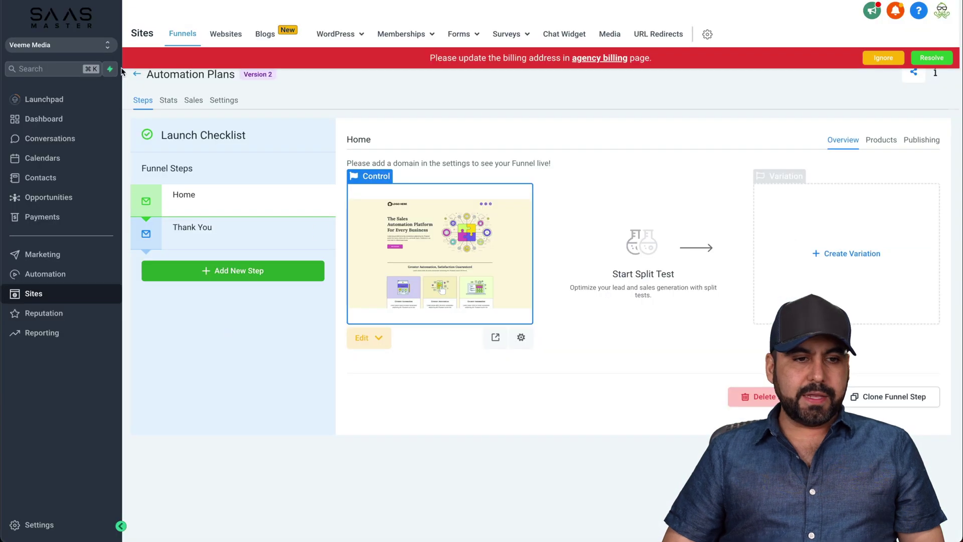
{"action": "left_click", "coordinate": [76, 49]}
{"action": "left_click", "coordinate": [191, 86]}
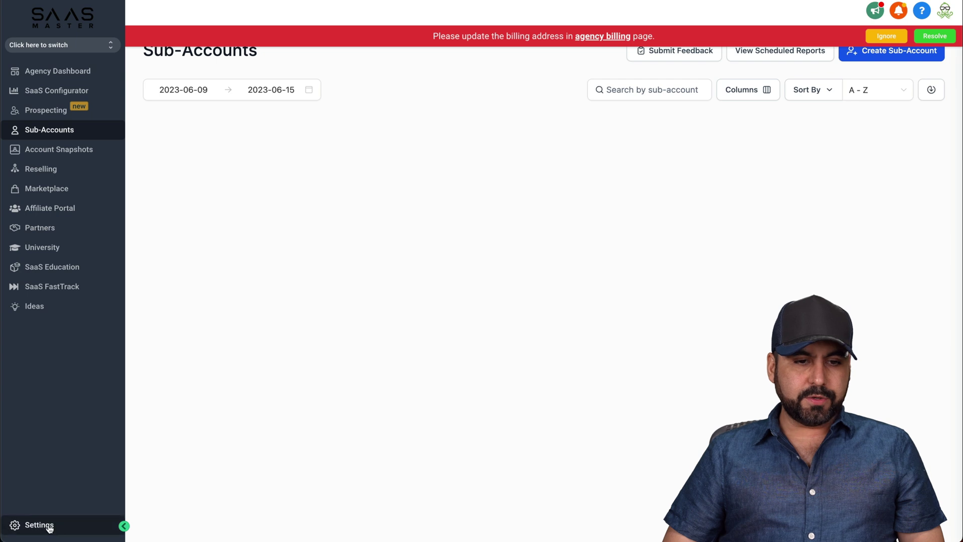
{"action": "left_click", "coordinate": [34, 525]}
{"action": "left_click", "coordinate": [24, 314]}
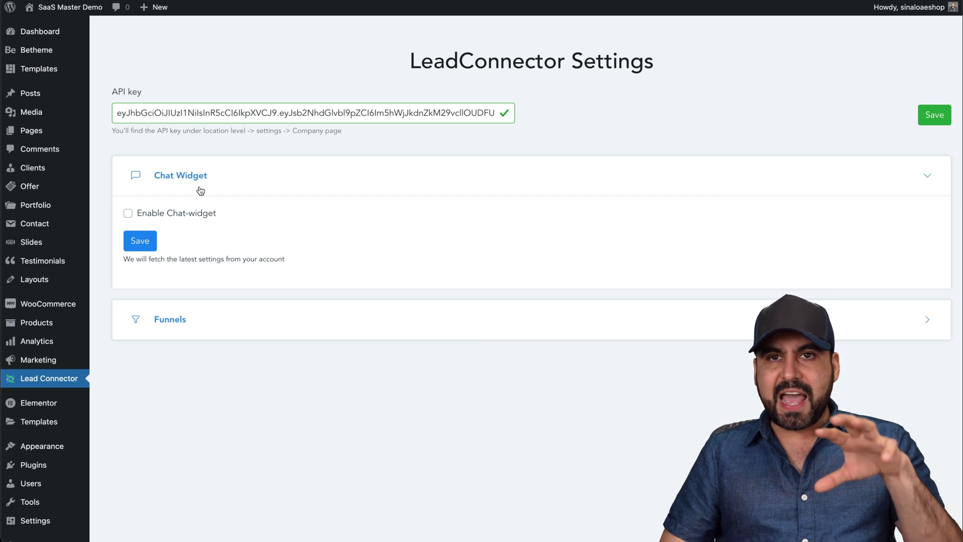
Start a new LeadConnector funnel page using the Automation Plans funnel's Home step
{"action": "left_click", "coordinate": [170, 318]}
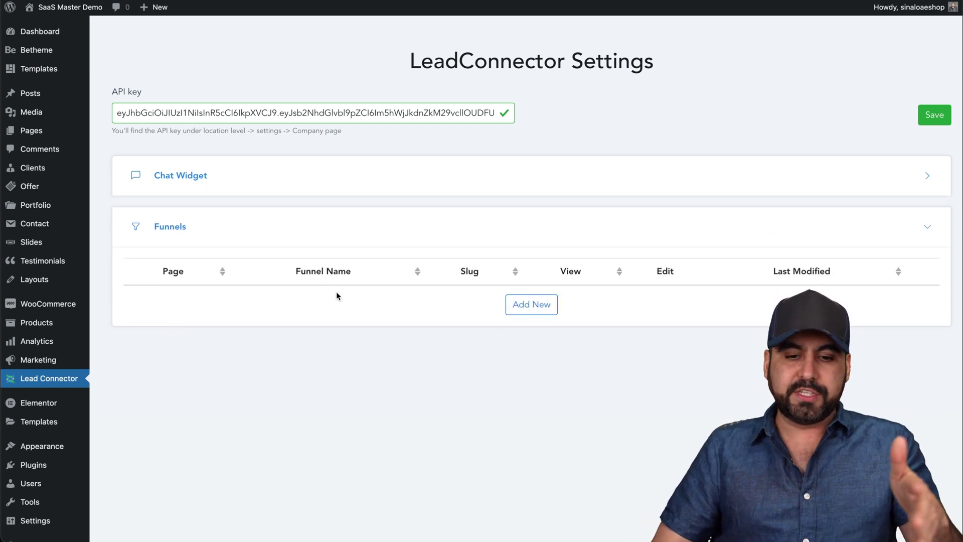
{"action": "left_click", "coordinate": [531, 304]}
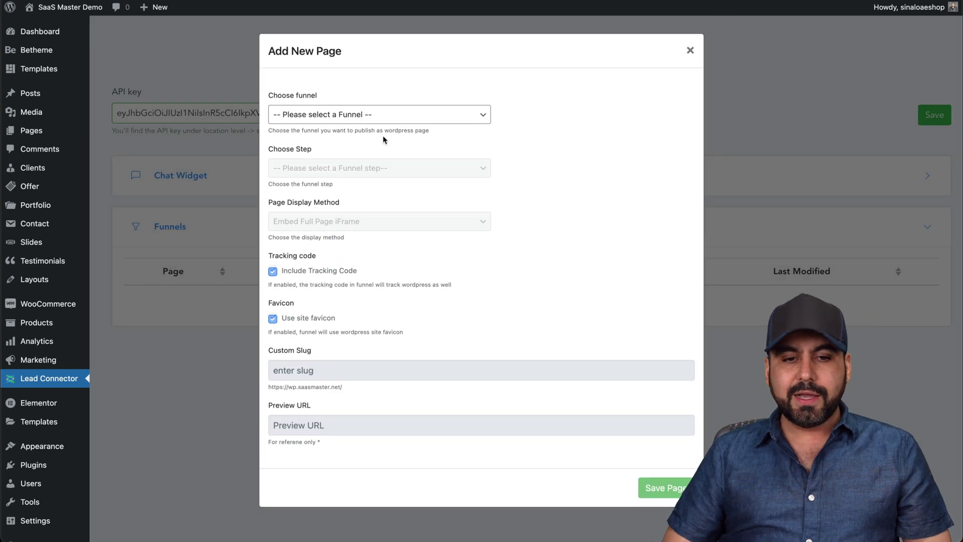
{"action": "left_click", "coordinate": [376, 115]}
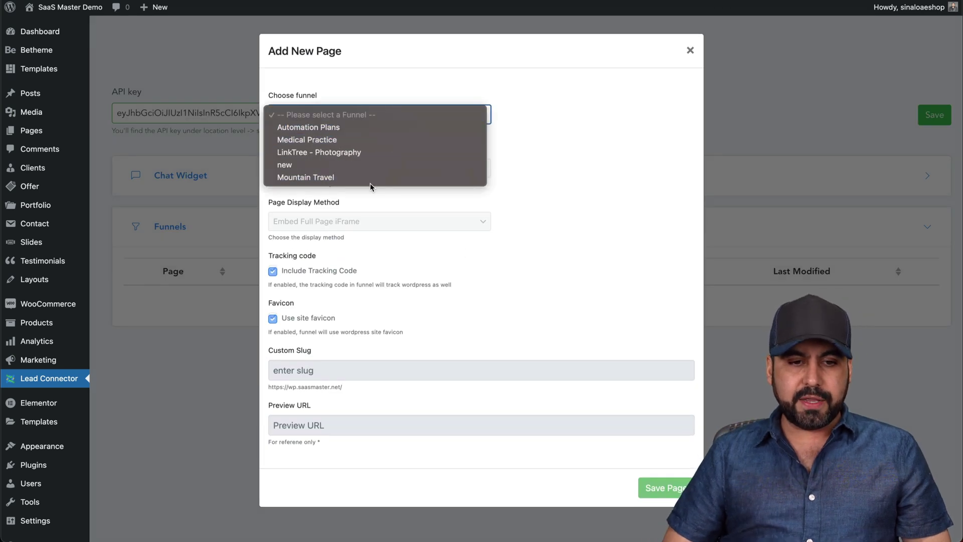
{"action": "left_click", "coordinate": [353, 127]}
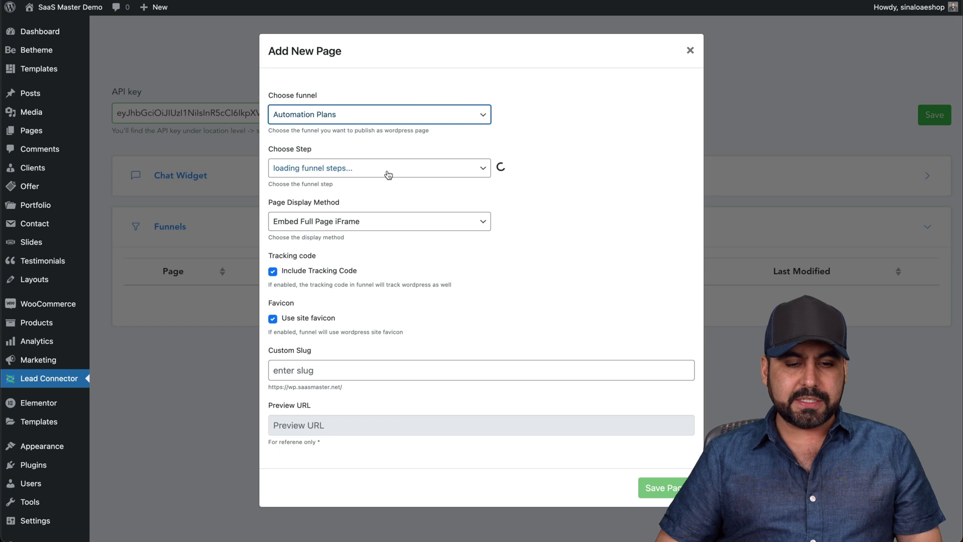
{"action": "left_click", "coordinate": [331, 168]}
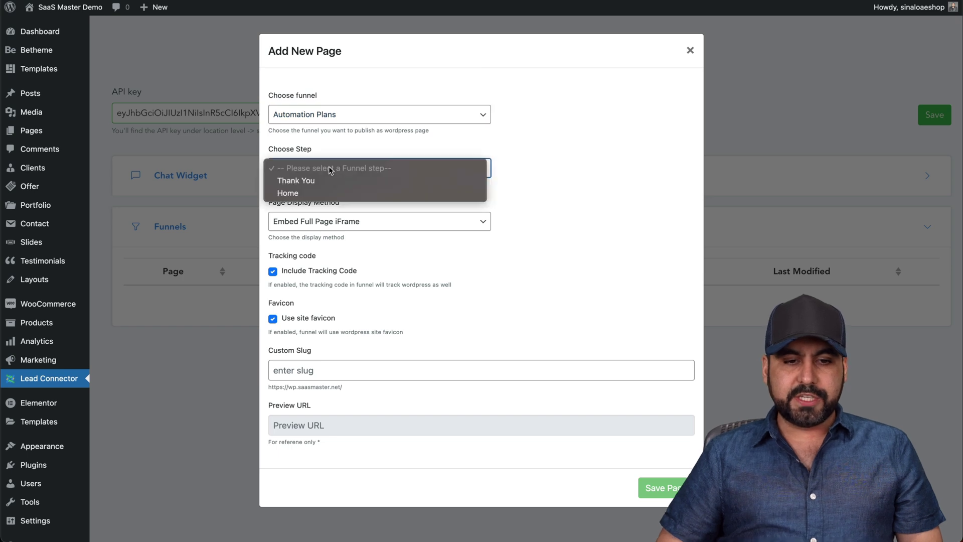
{"action": "left_click", "coordinate": [311, 194]}
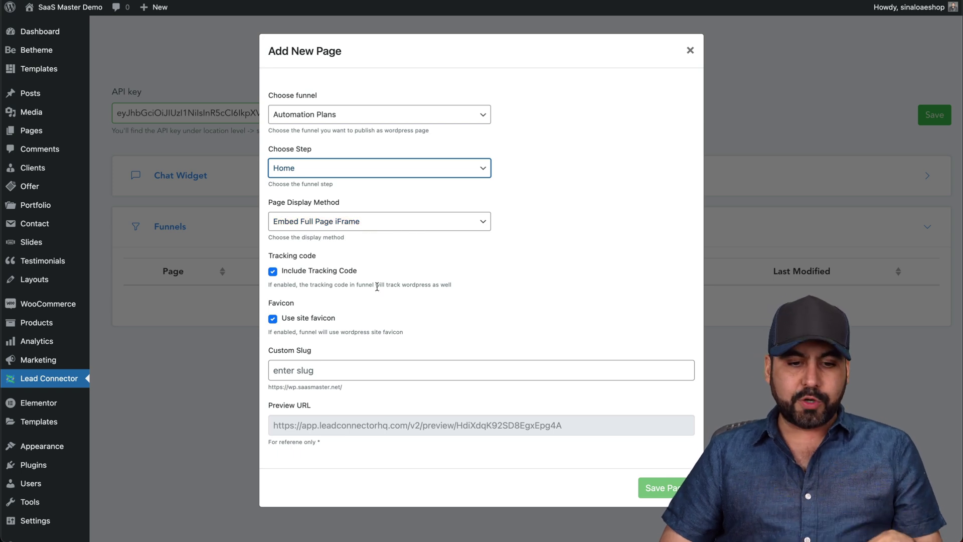
Enter the slug 'subscription' and save the page to publish it
{"action": "left_click", "coordinate": [328, 374]}
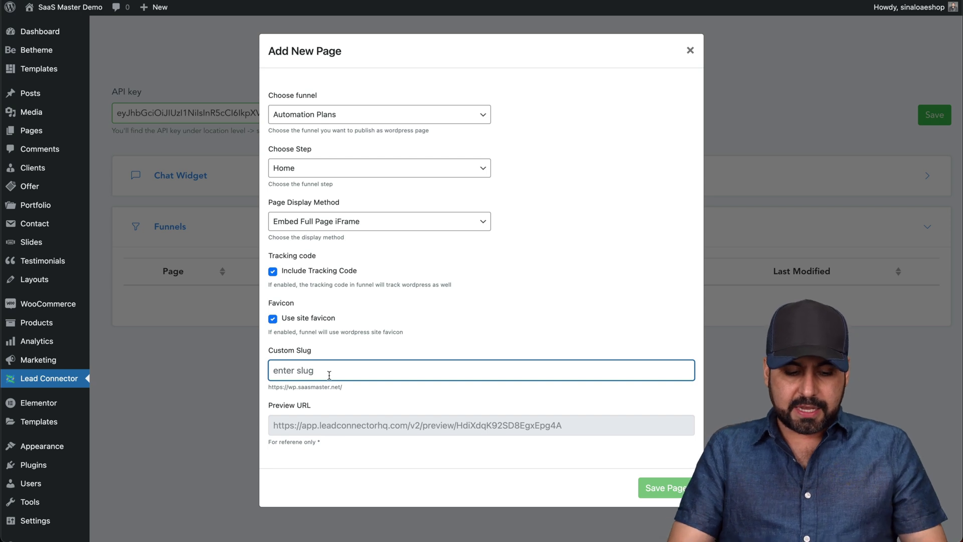
{"action": "type", "text": "s"}
{"action": "key", "text": "BackSpace"}
{"action": "type", "text": "sub"}
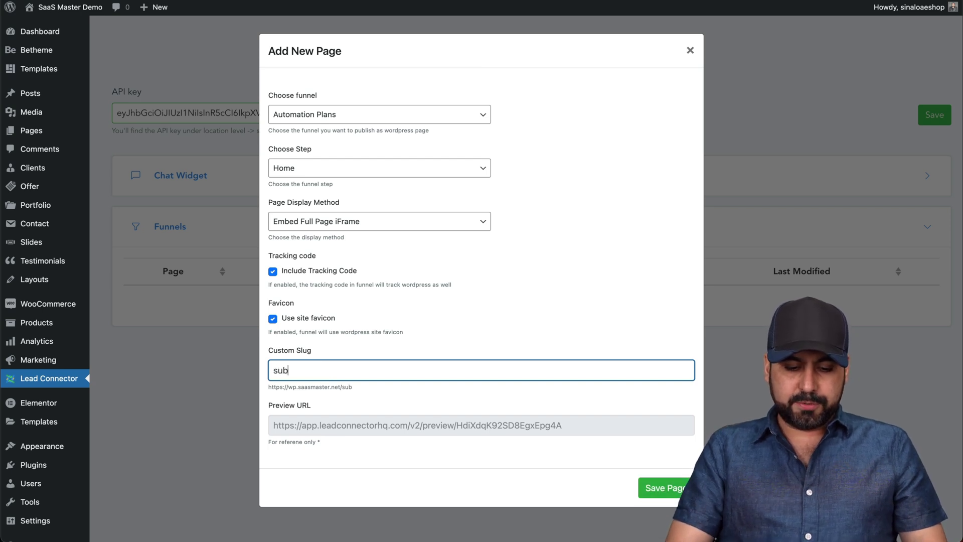
{"action": "type", "text": "scription"}
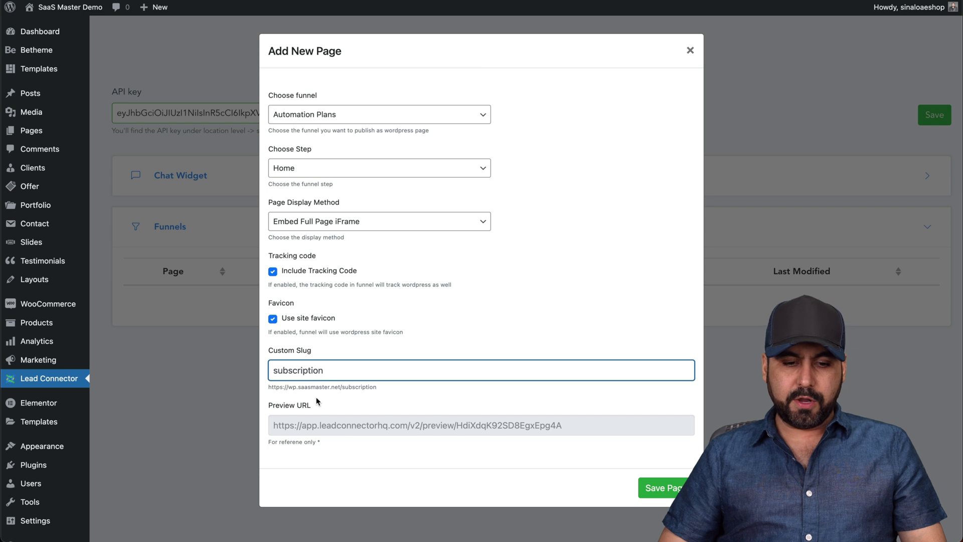
{"action": "left_click_drag", "start_coordinate": [270, 386], "coordinate": [361, 387]}
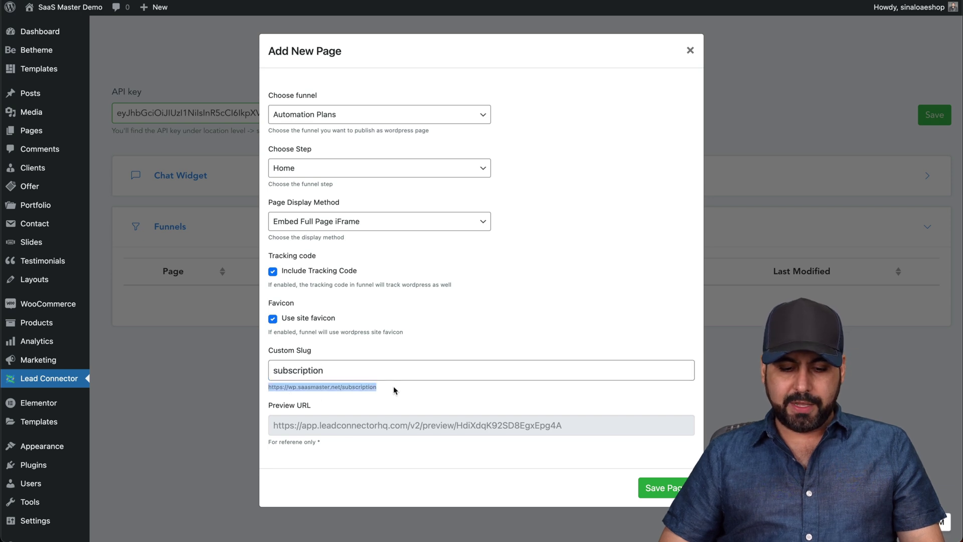
{"action": "left_click", "coordinate": [523, 389]}
{"action": "left_click", "coordinate": [659, 486]}
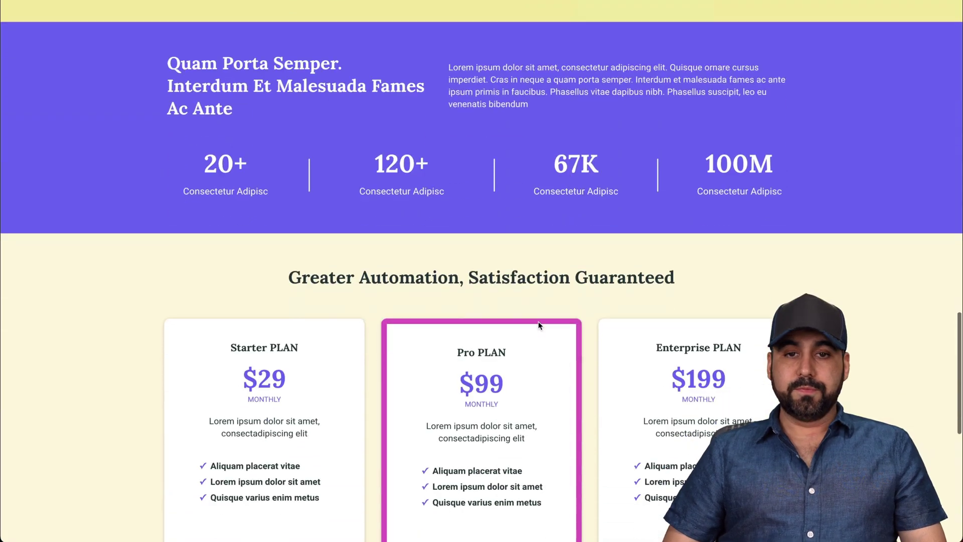
{"action": "scroll", "coordinate": [538, 324], "scroll_direction": "down", "scroll_amount": 5}
{"action": "scroll", "coordinate": [539, 325], "scroll_direction": "up", "scroll_amount": 8}
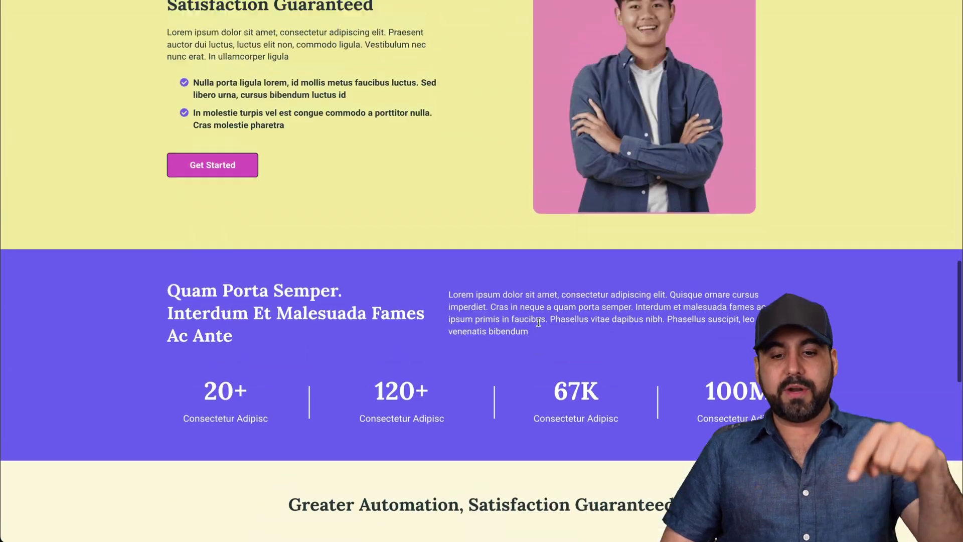
{"action": "scroll", "coordinate": [539, 322], "scroll_direction": "down", "scroll_amount": 5}
{"action": "scroll", "coordinate": [539, 322], "scroll_direction": "down", "scroll_amount": 4}
Check that Subscribe on the live /subscription page shows the client popup, then move to a private window
{"action": "left_click", "coordinate": [494, 292]}
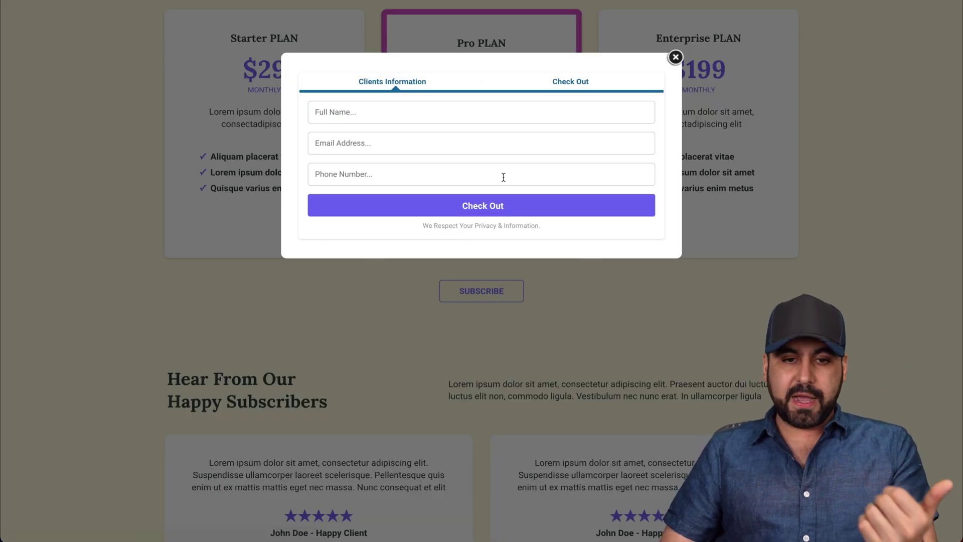
{"action": "left_click", "coordinate": [675, 58]}
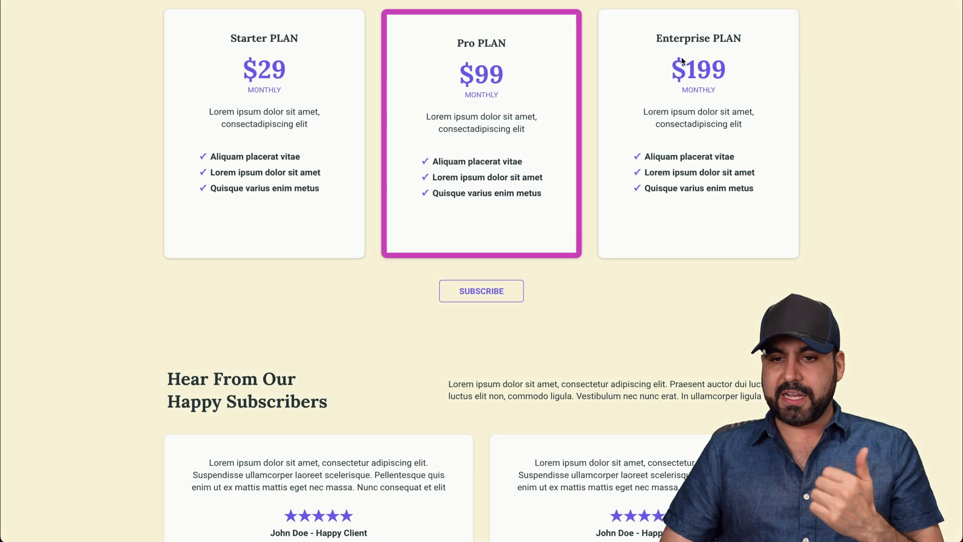
{"action": "key", "text": "ctrl+Tab"}
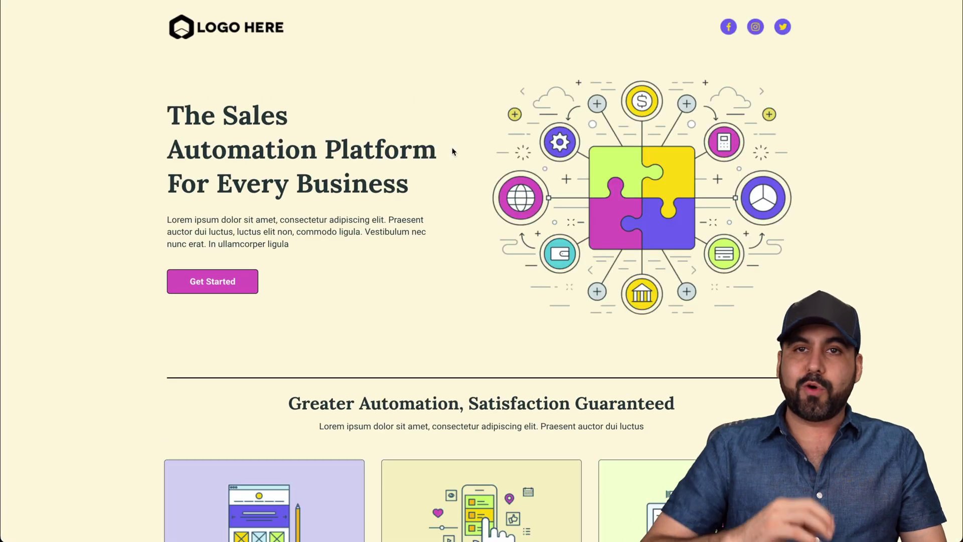
{"action": "scroll", "coordinate": [452, 151], "scroll_direction": "down", "scroll_amount": 3}
{"action": "scroll", "coordinate": [453, 151], "scroll_direction": "down", "scroll_amount": 6}
{"action": "scroll", "coordinate": [453, 151], "scroll_direction": "down", "scroll_amount": 6}
{"action": "scroll", "coordinate": [453, 150], "scroll_direction": "down", "scroll_amount": 5}
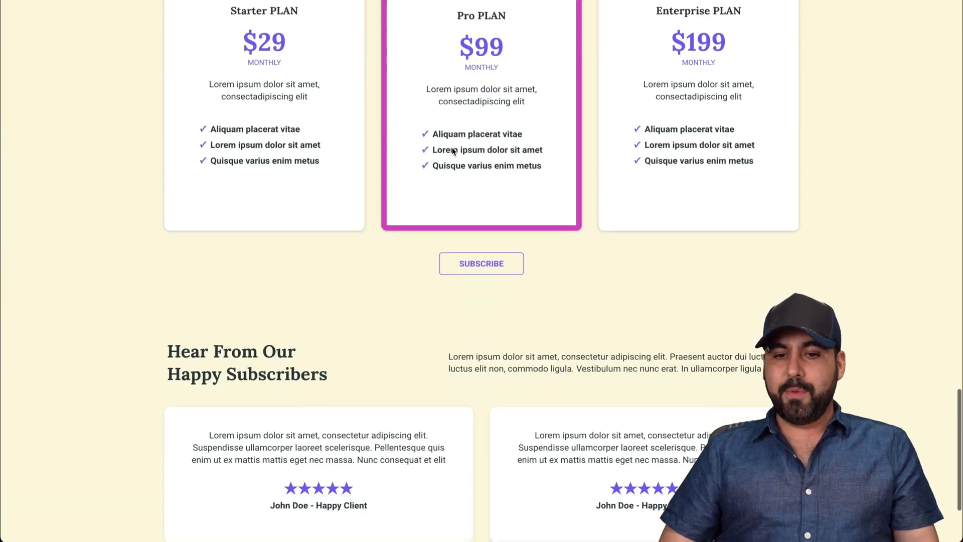
Return to the top of the subscription landing page after viewing the pricing plans
{"action": "key", "text": "Home"}
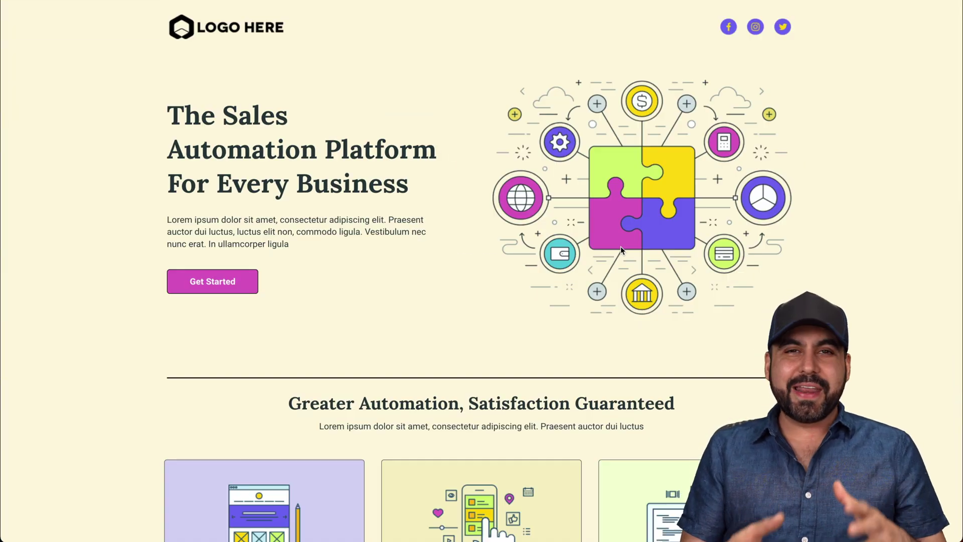